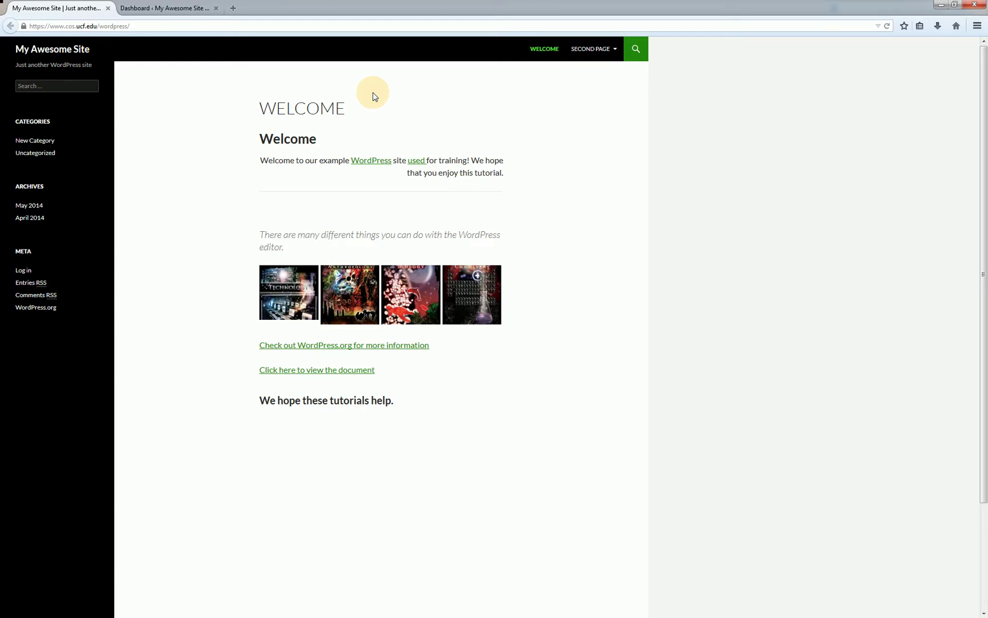
Step: Go to the site's admin dashboard and open the list of all posts
left_click(178, 8)
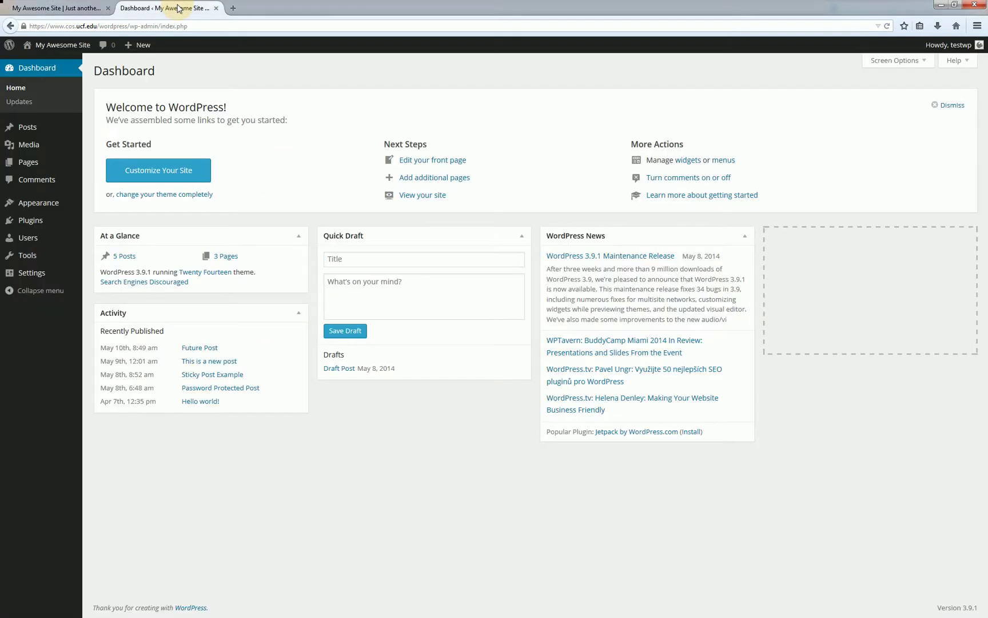
left_click(21, 133)
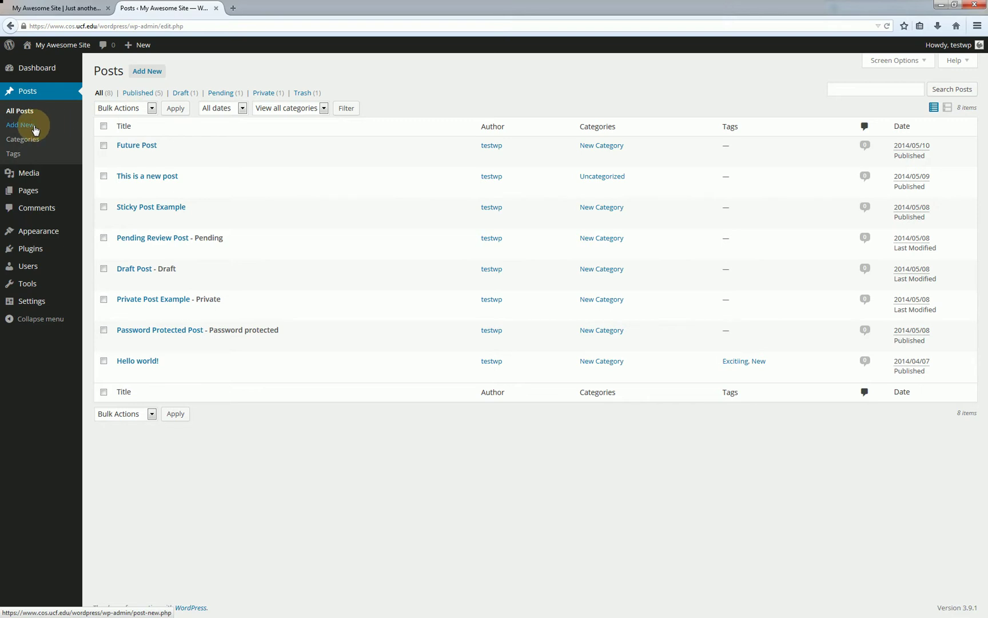
mouse_move(150, 44)
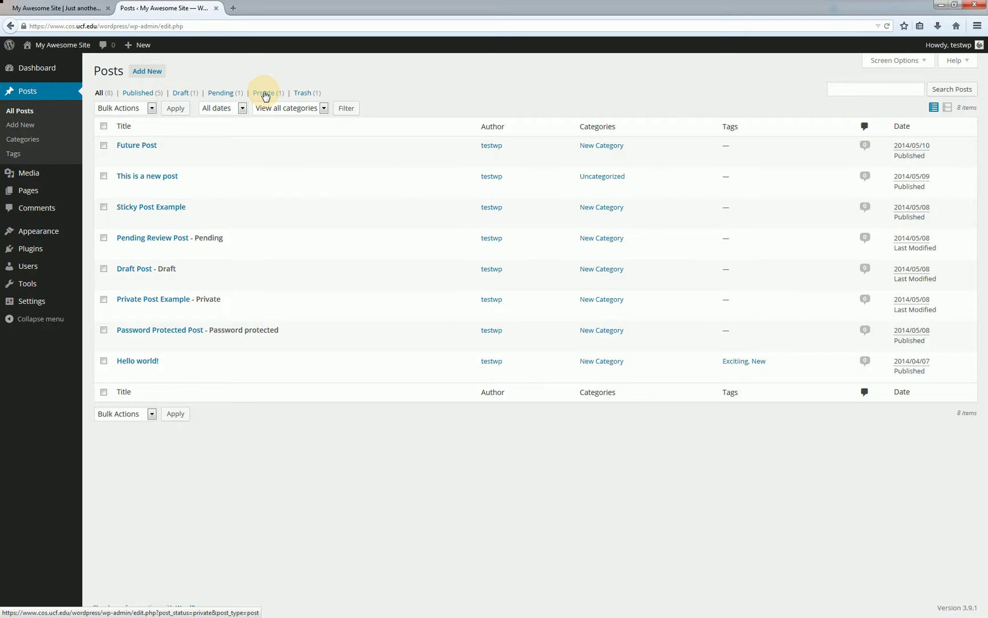
Step: Move the Future Post to the trash, restore it from the trashed posts, and return to the full post list
mouse_move(220, 144)
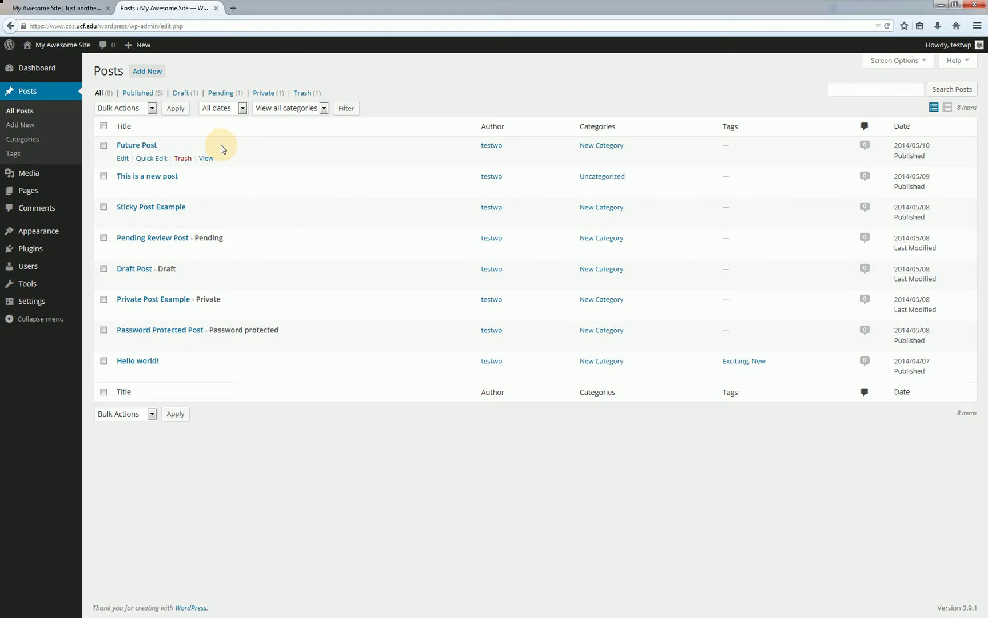
left_click(183, 158)
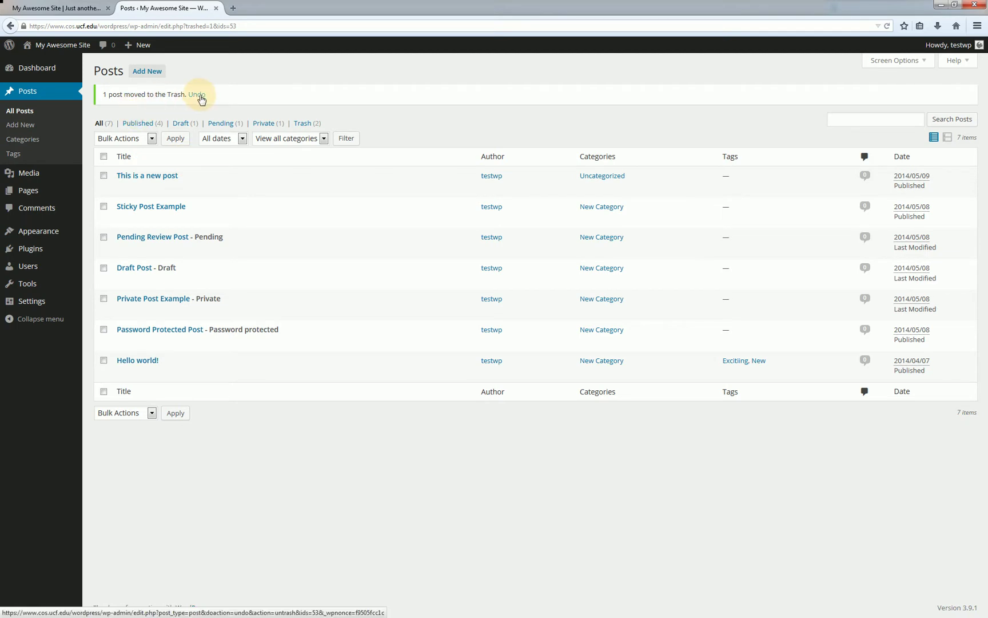
left_click(303, 126)
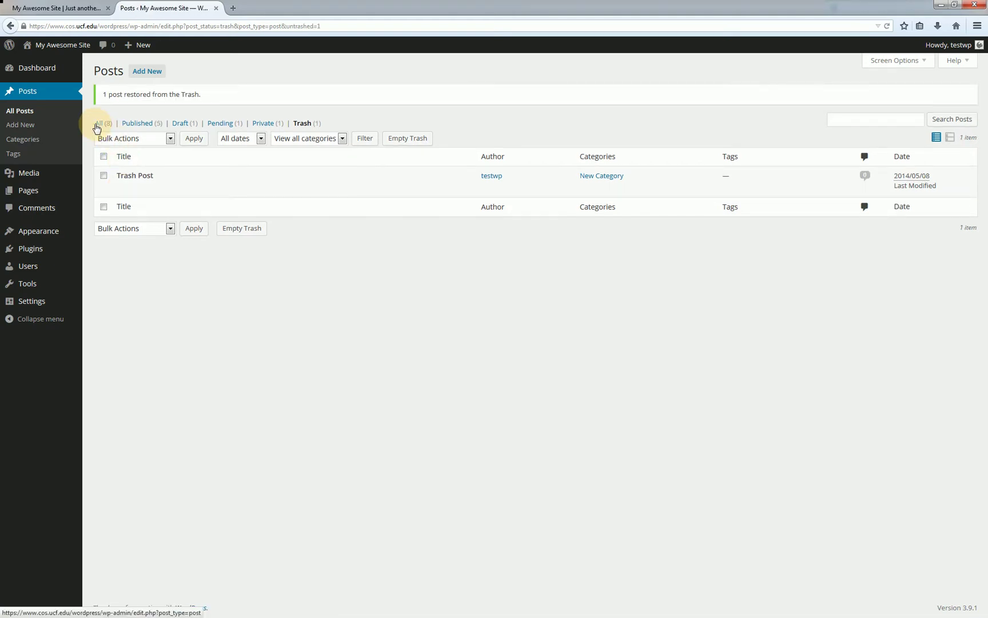
left_click(100, 128)
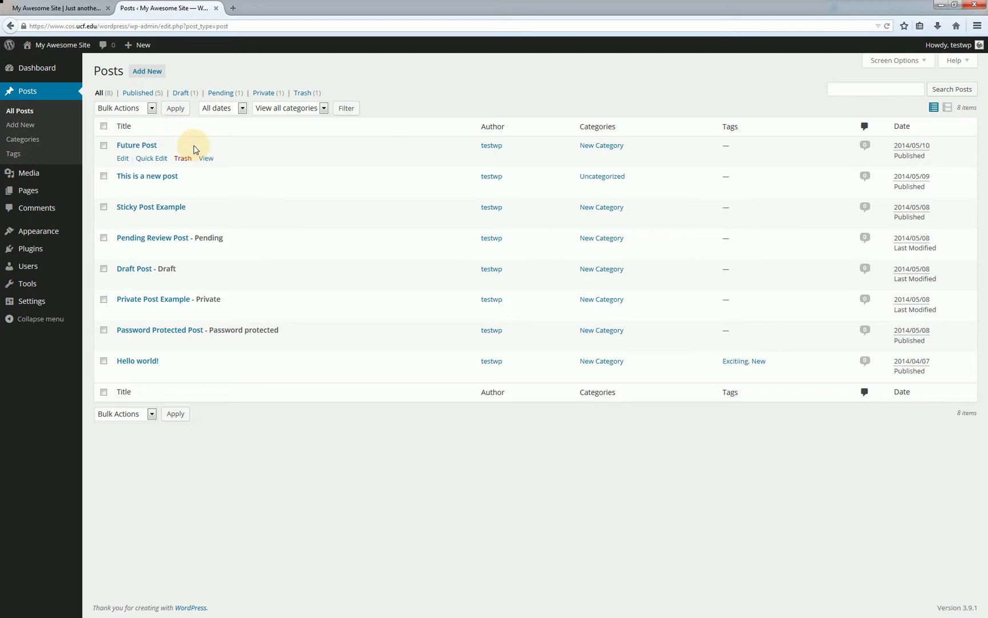
Step: Select Future Post, This is a new post and Sticky Post Example, and view the bulk actions available for them
left_click(103, 149)
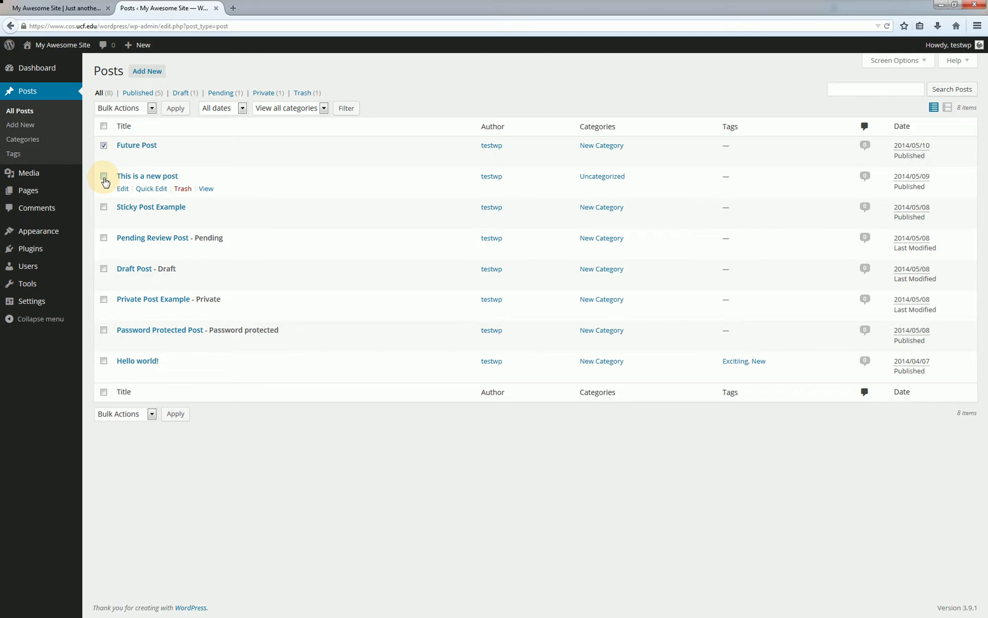
left_click(104, 176)
left_click(104, 207)
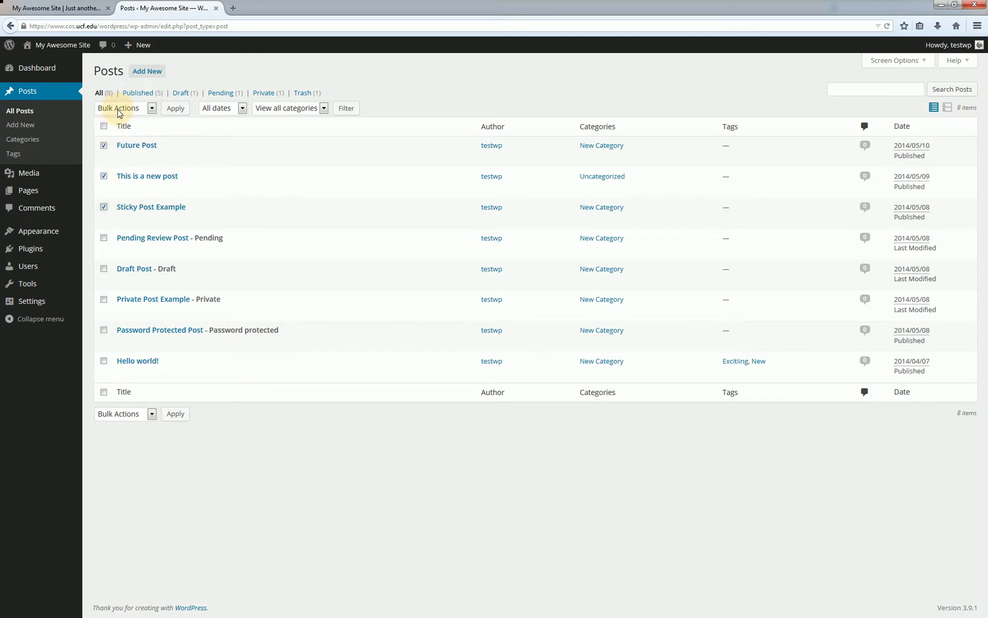
left_click(119, 109)
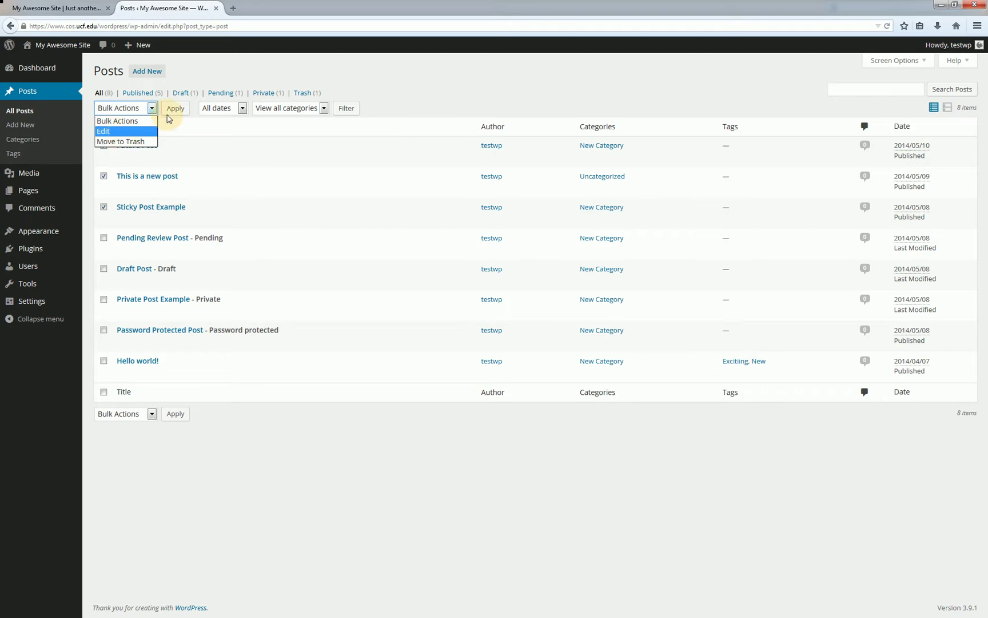
left_click(196, 109)
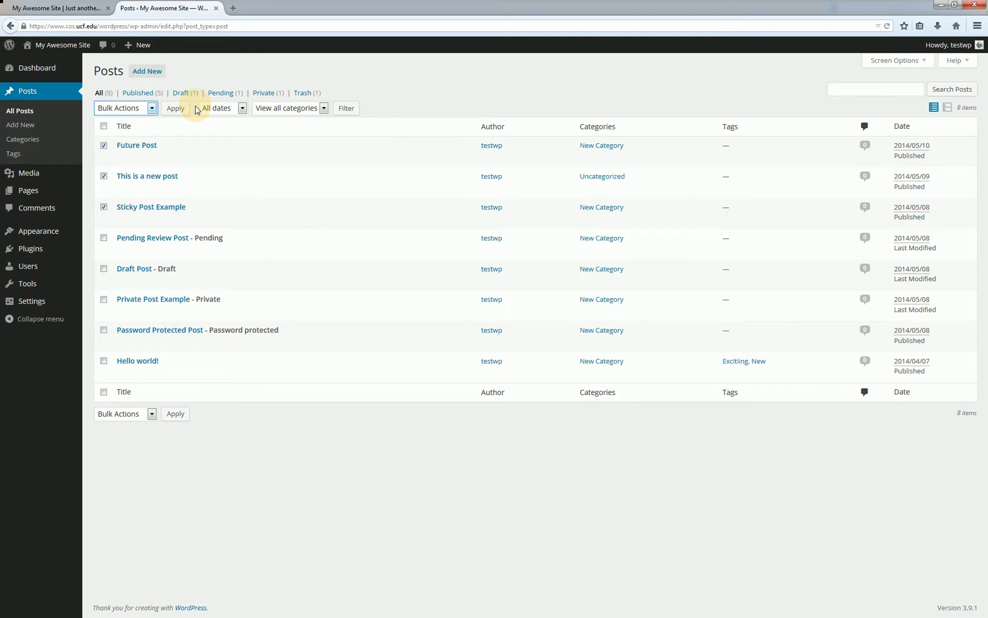
Step: Review the date and category filter choices and filter the posts to April 2014
left_click(208, 113)
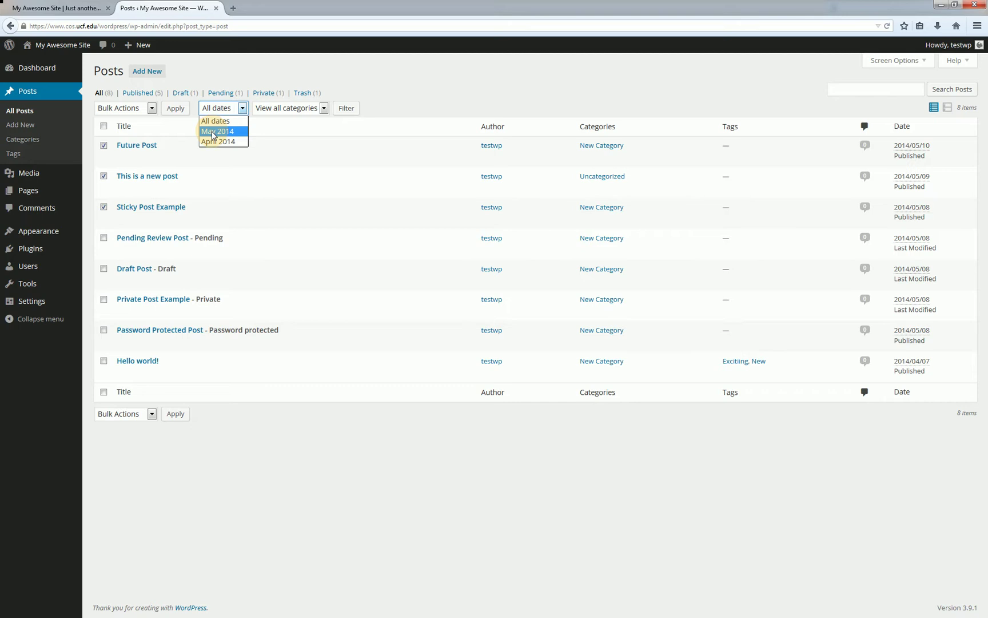
left_click(281, 115)
left_click(281, 112)
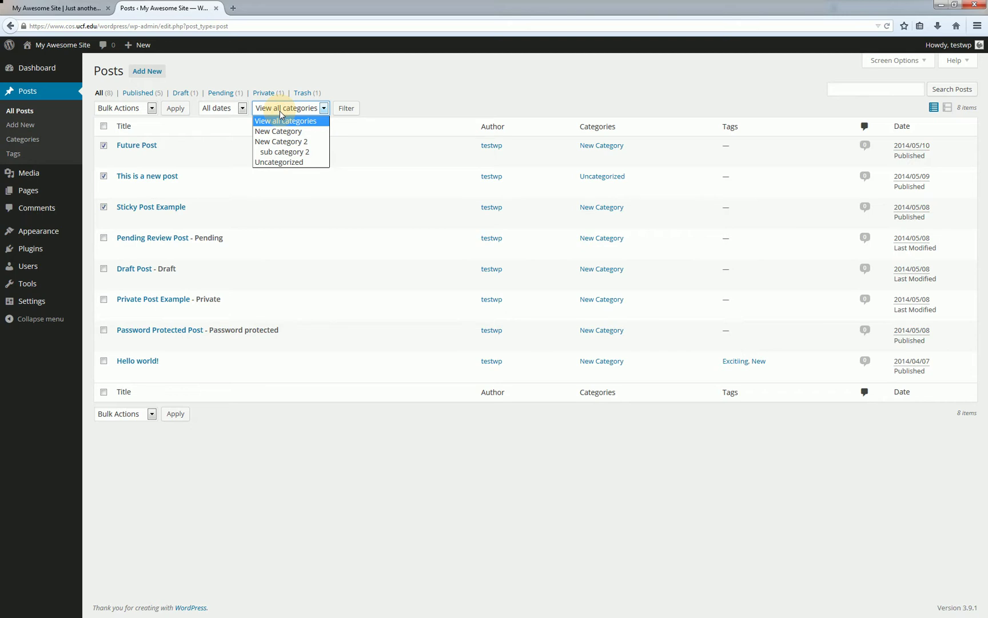
left_click(235, 111)
left_click(235, 111)
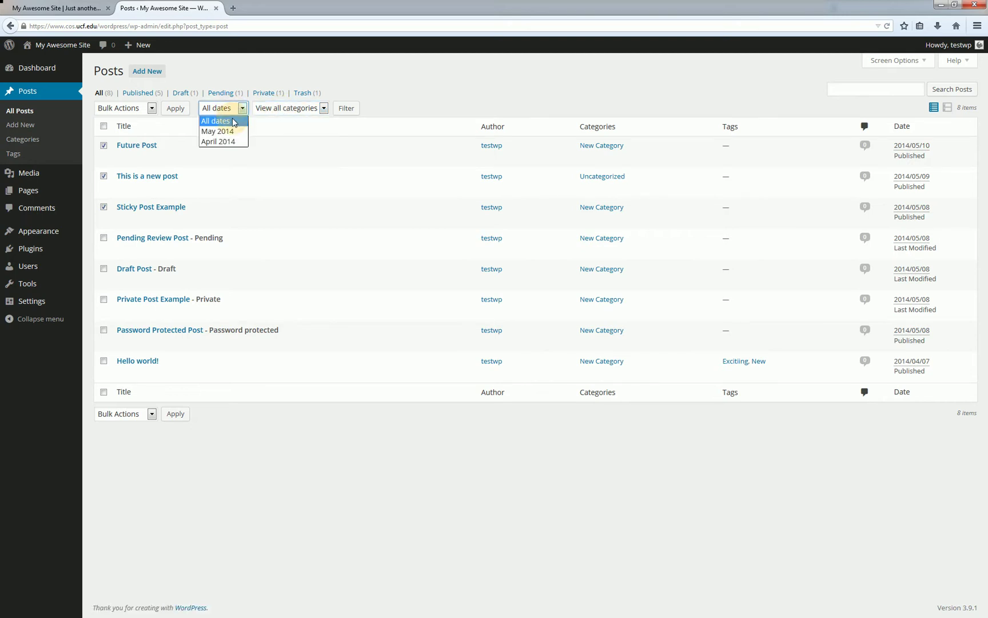
left_click(229, 141)
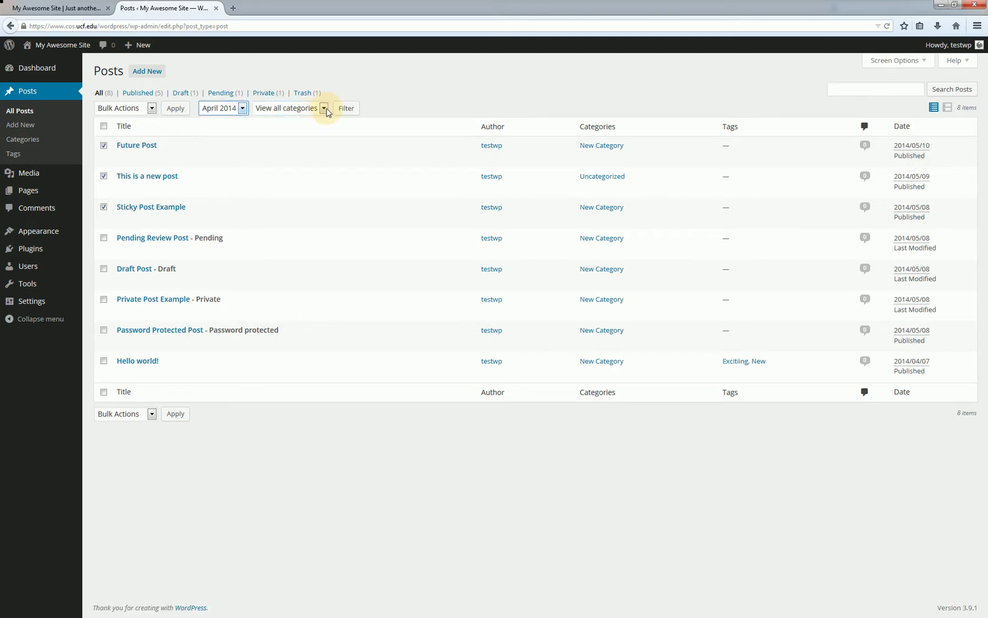
left_click(354, 109)
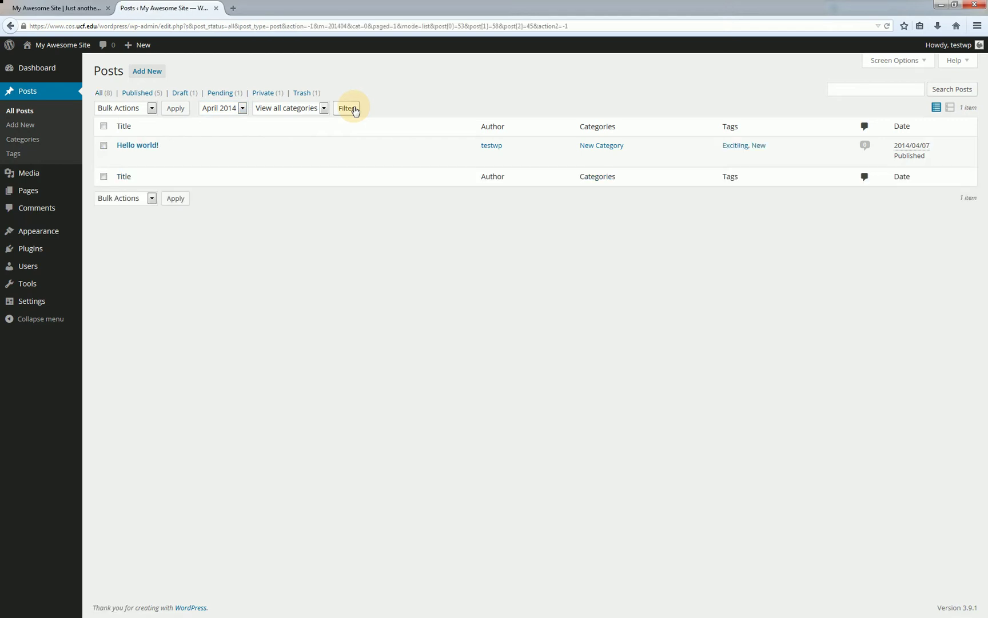
Step: Reset the date filter to All dates and reapply it to the post list
left_click(230, 114)
left_click(229, 119)
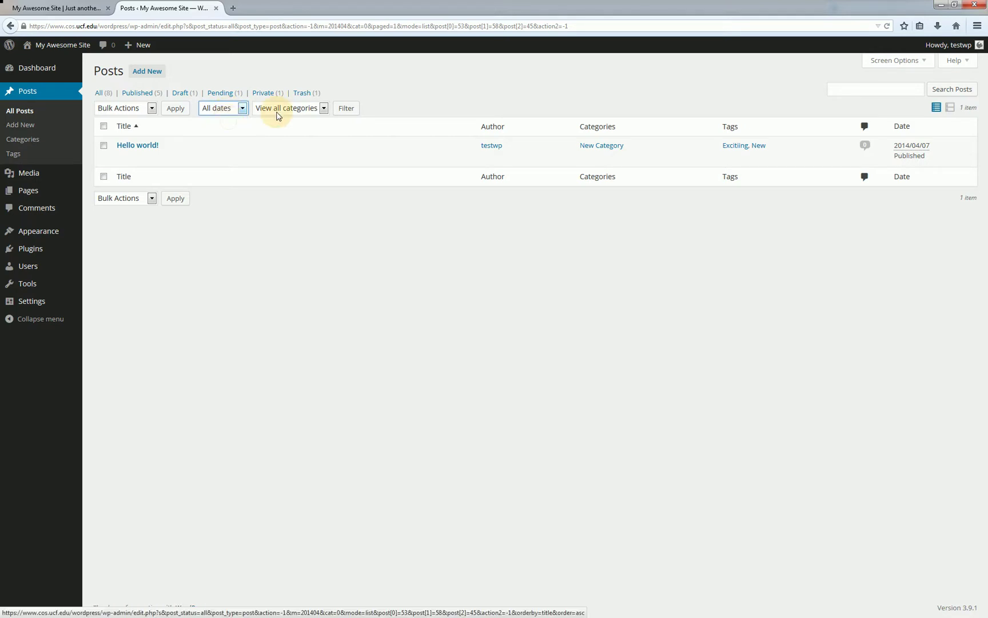
left_click(345, 110)
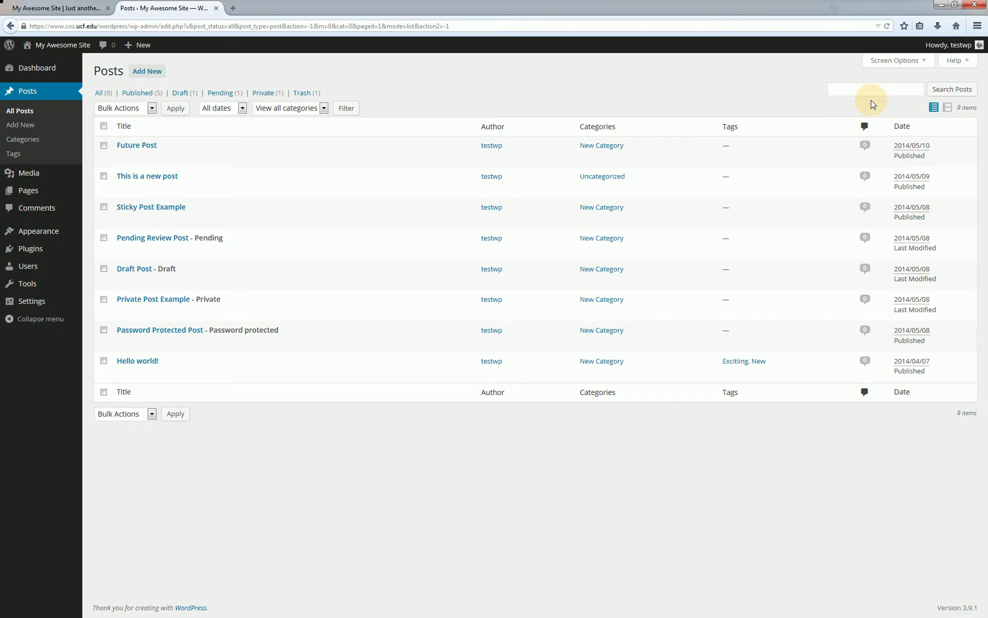
Step: View the posts with their excerpts, and return to the plain list view
left_click(947, 108)
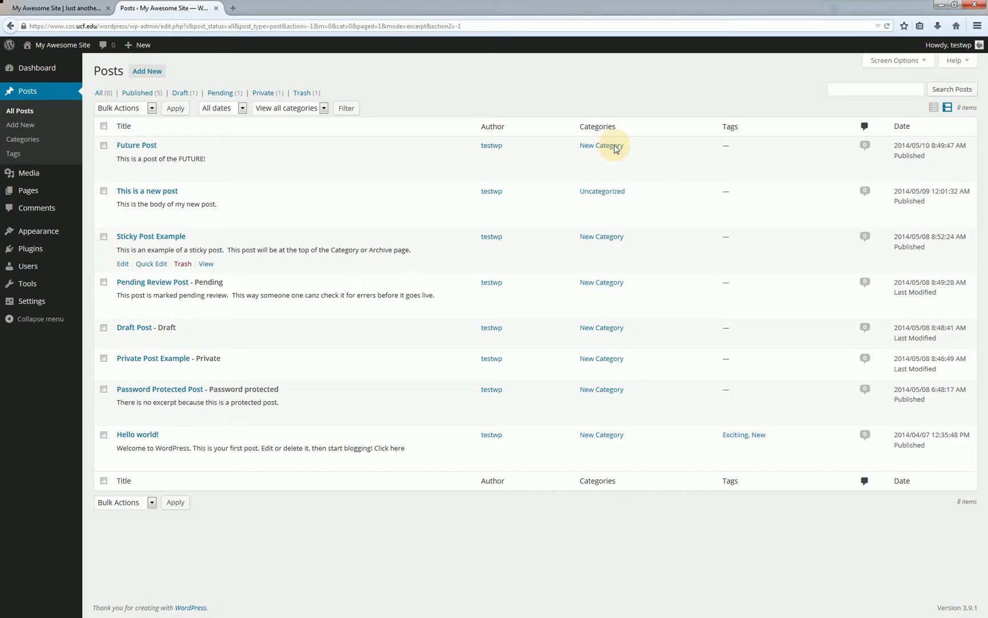
left_click(933, 110)
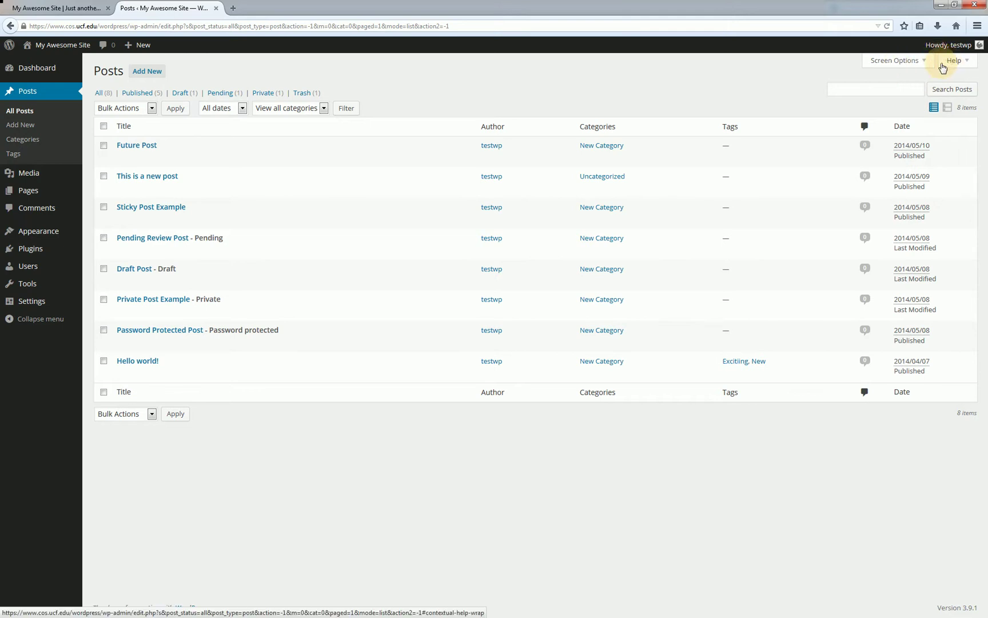
Step: Hide the Tags and Comments columns from the post list through the Screen Options
left_click(914, 66)
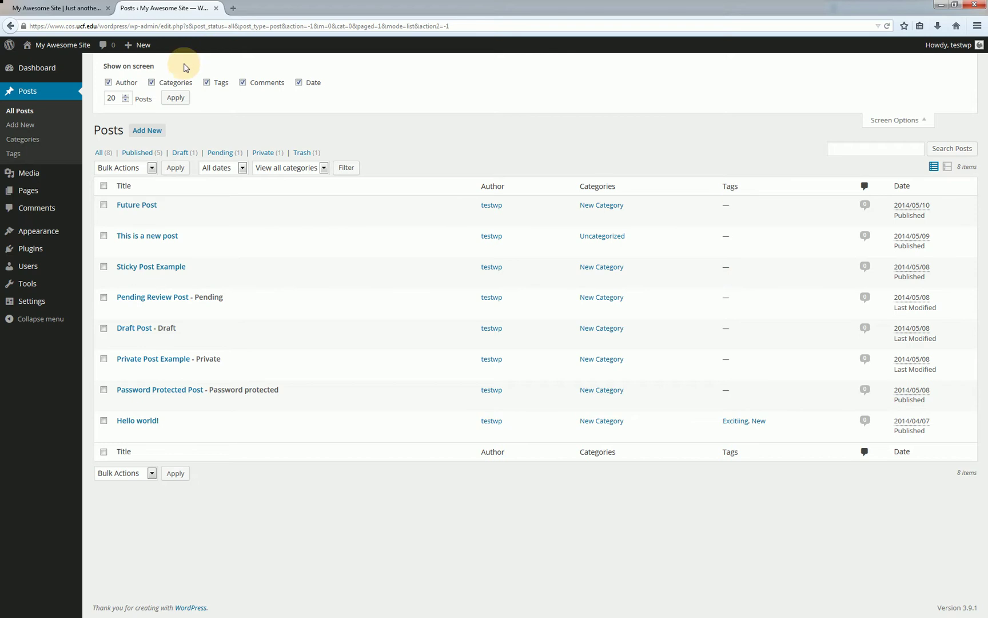
left_click(218, 85)
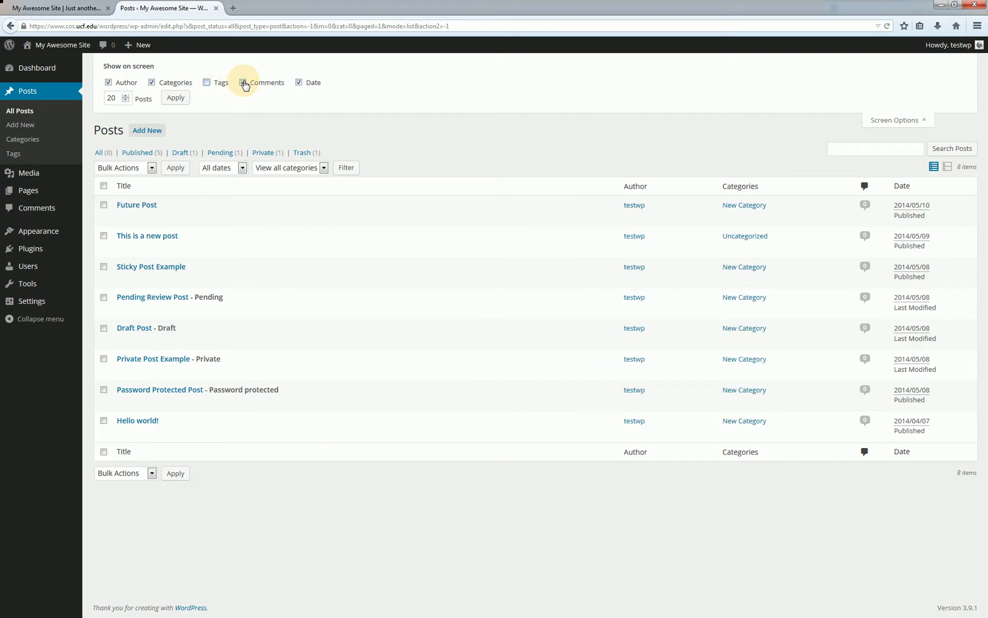
left_click(243, 83)
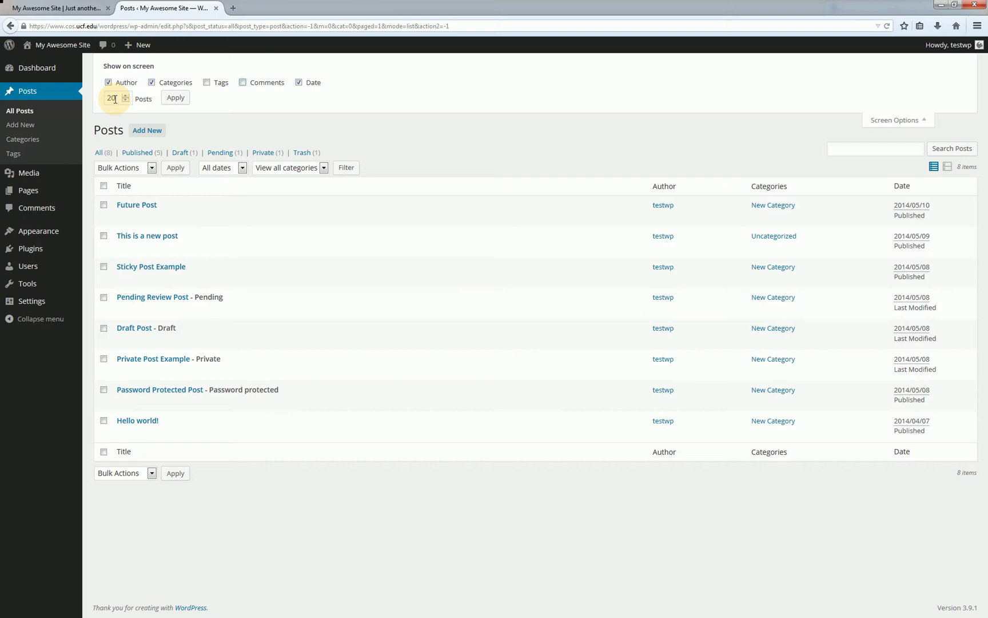
Step: Limit the post list to 5 posts per page and view the second page
left_click_drag(117, 97, 104, 97)
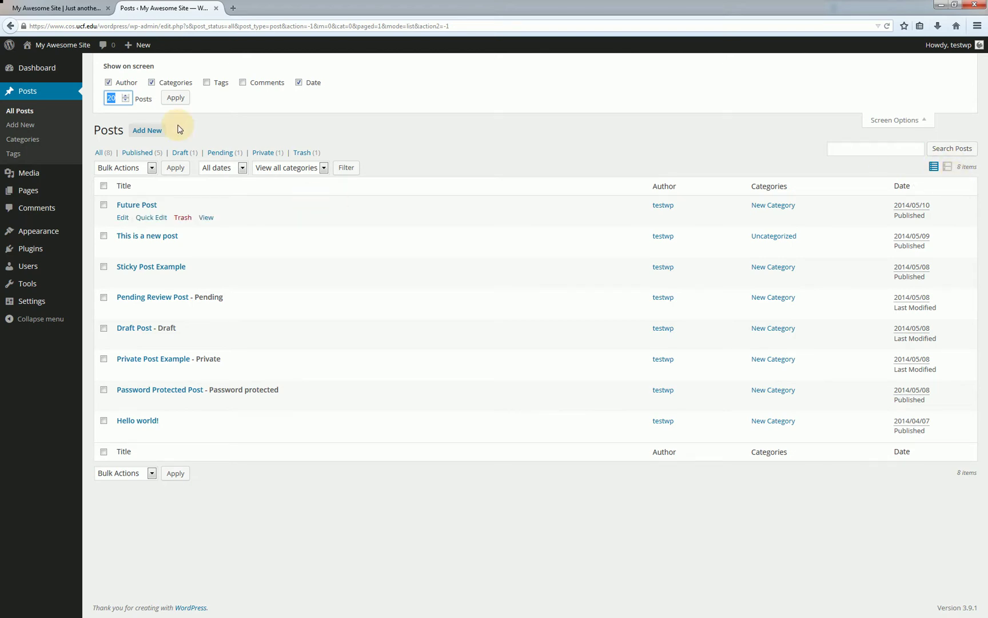
type("5")
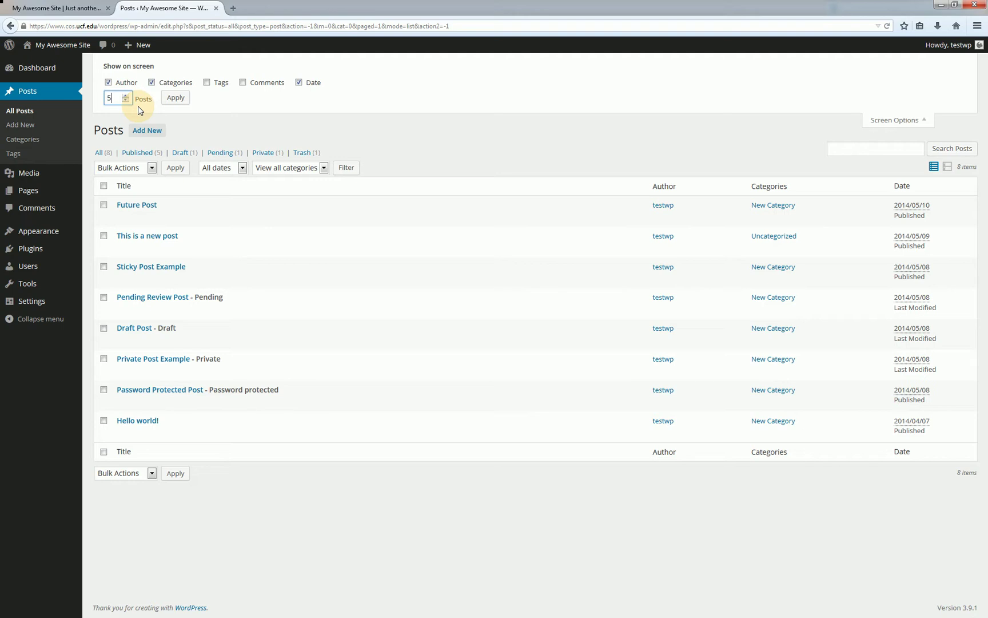
left_click(172, 100)
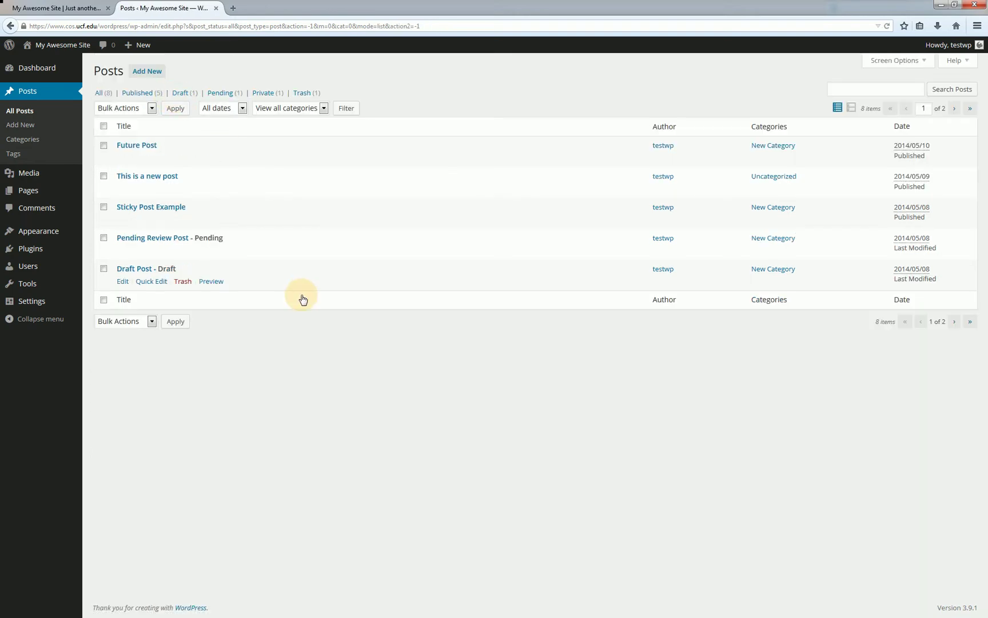
left_click(954, 110)
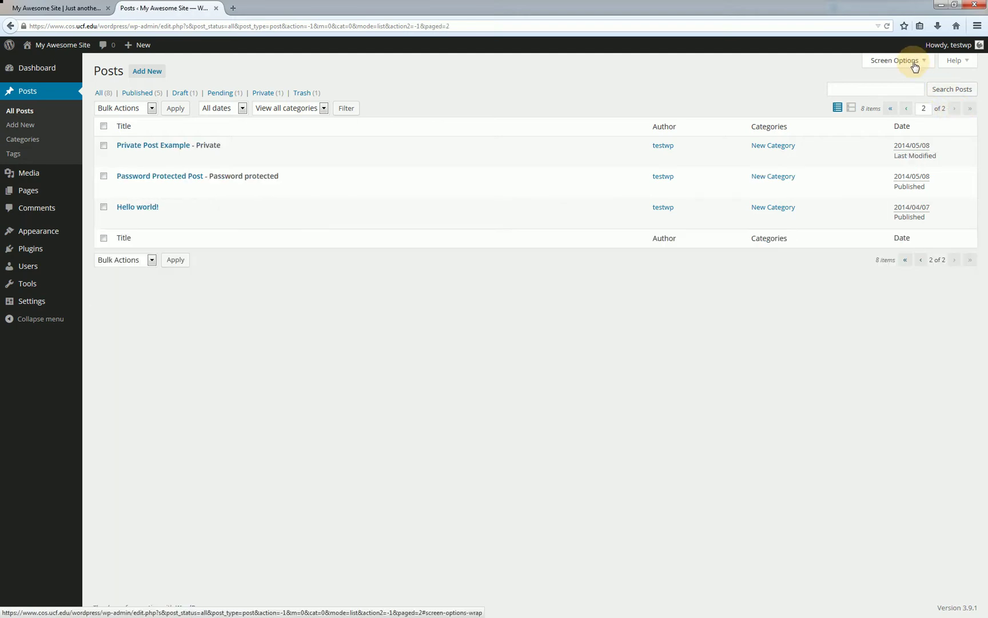
Step: Set the number of posts shown per page to 20 in the Screen Options and apply it
left_click(910, 62)
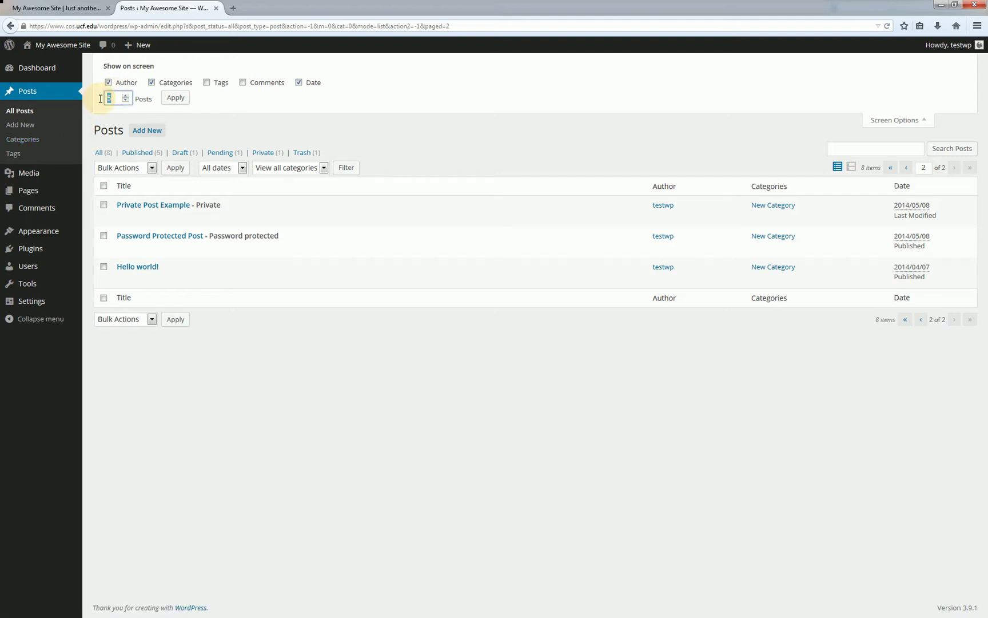
left_click_drag(108, 98, 95, 102)
type("20")
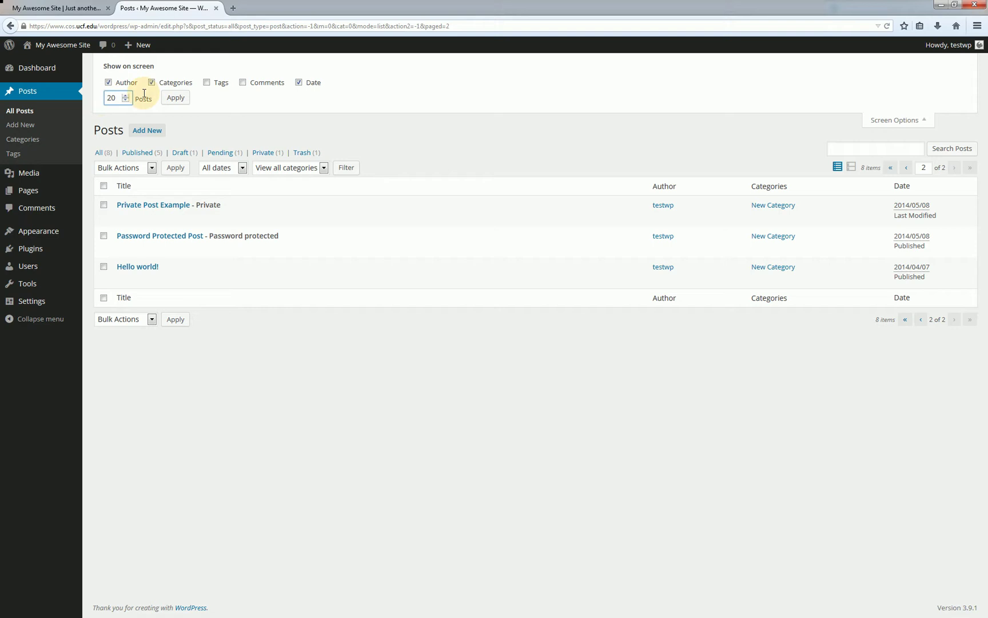
left_click(167, 99)
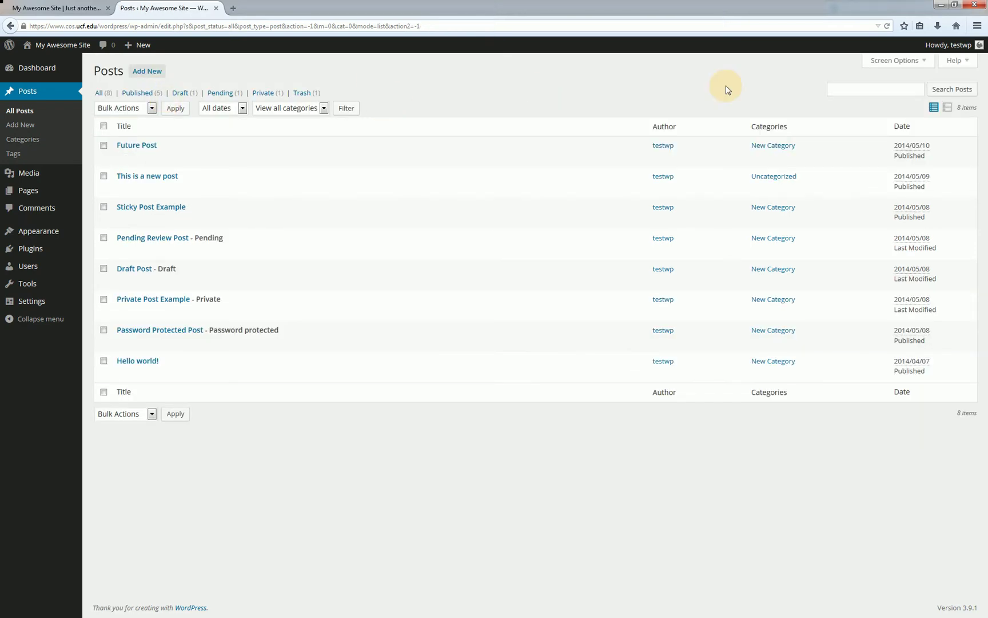
Step: Read the Posts screen's help topics on Screen Content, Available Actions and Bulk Actions
left_click(952, 61)
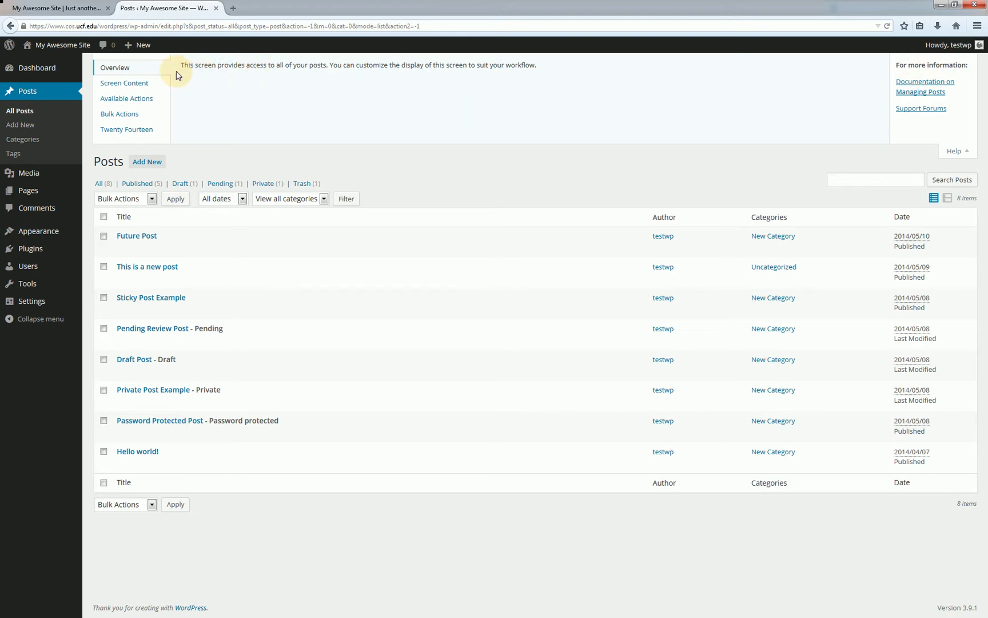
left_click(148, 87)
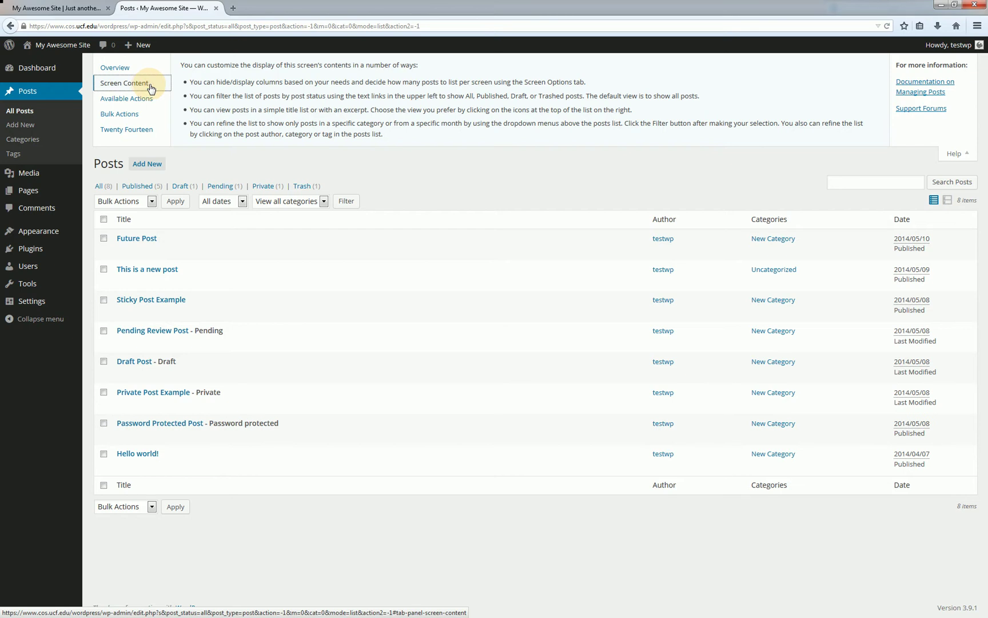
left_click(155, 104)
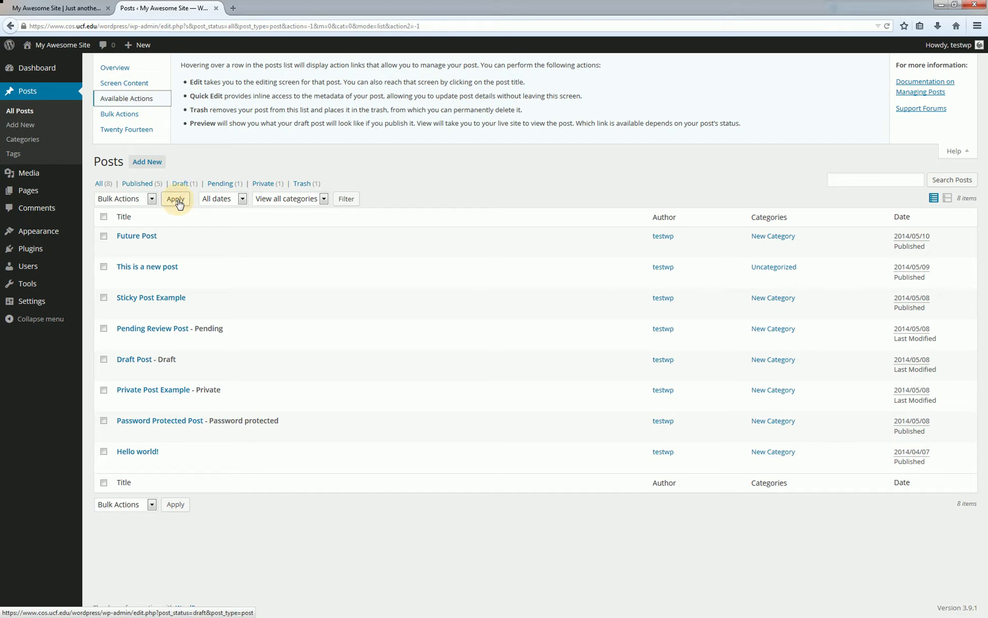
mouse_move(181, 241)
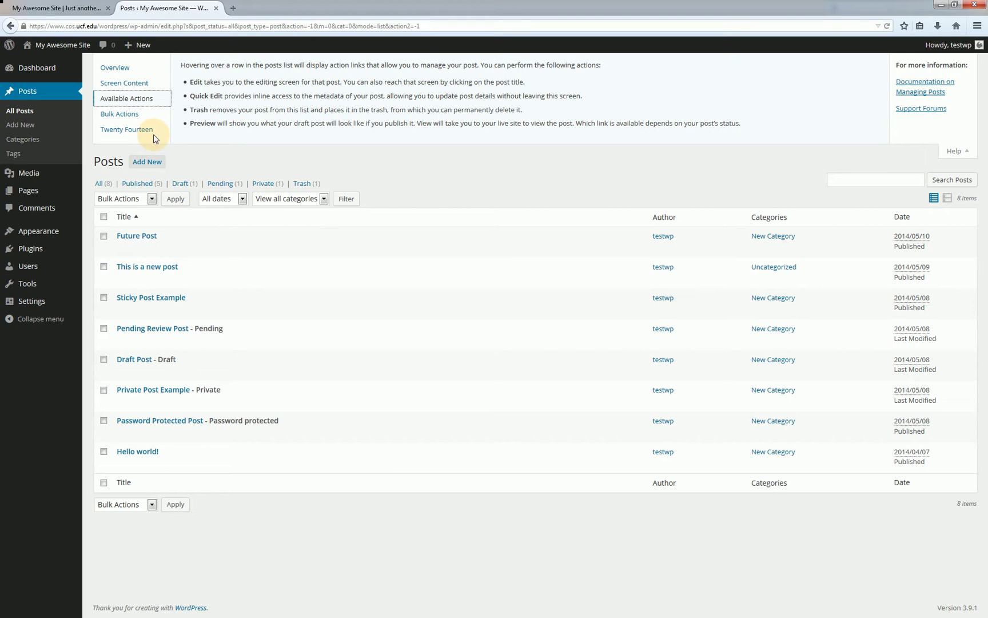
left_click(143, 114)
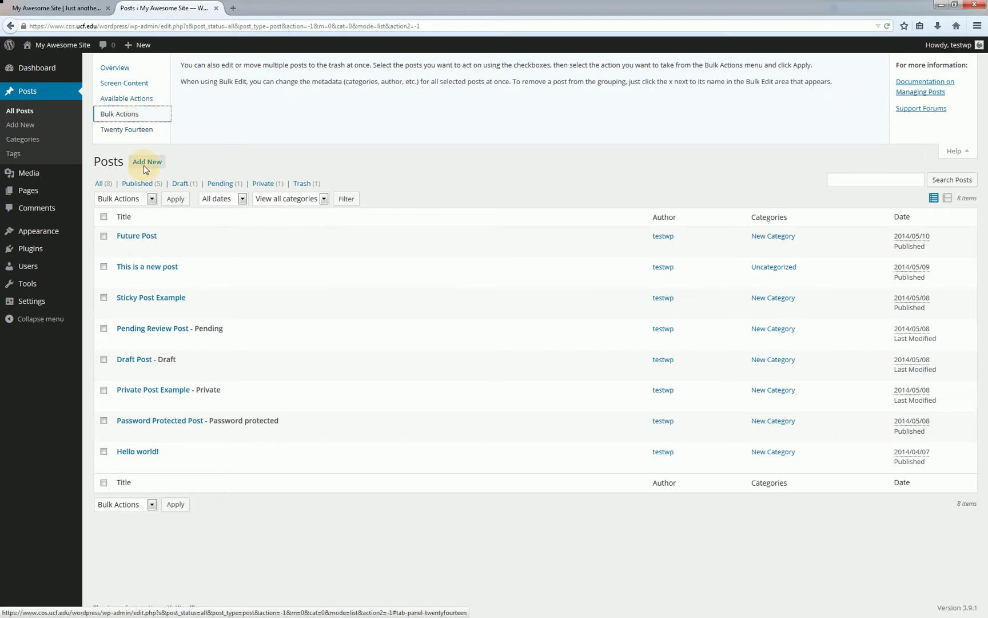
Step: Read the Twenty Fourteen help topic, look at the public site's home page for comparison, and close the help
left_click(152, 200)
left_click(152, 204)
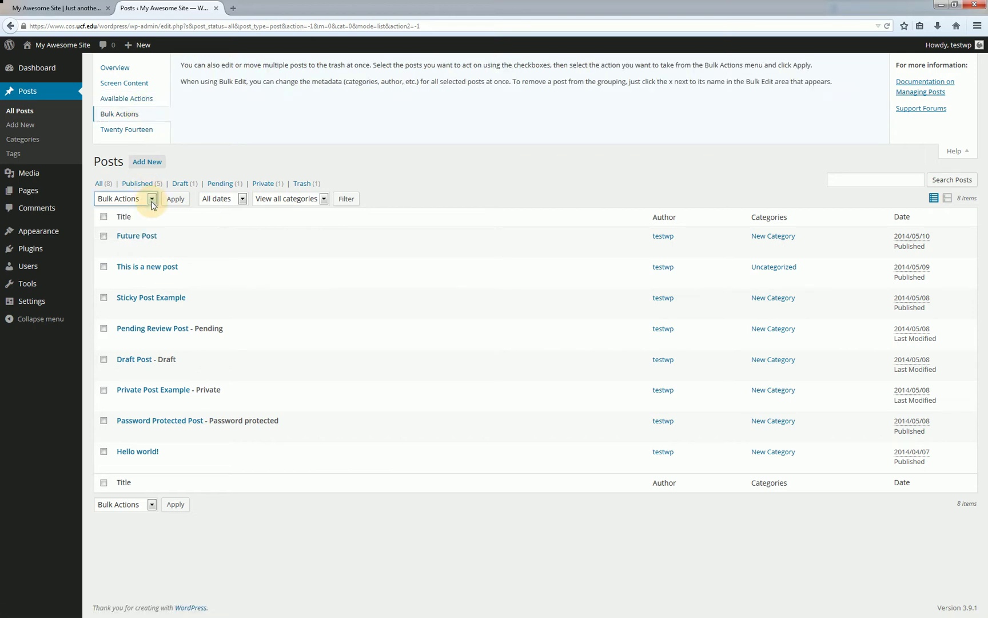
left_click(151, 131)
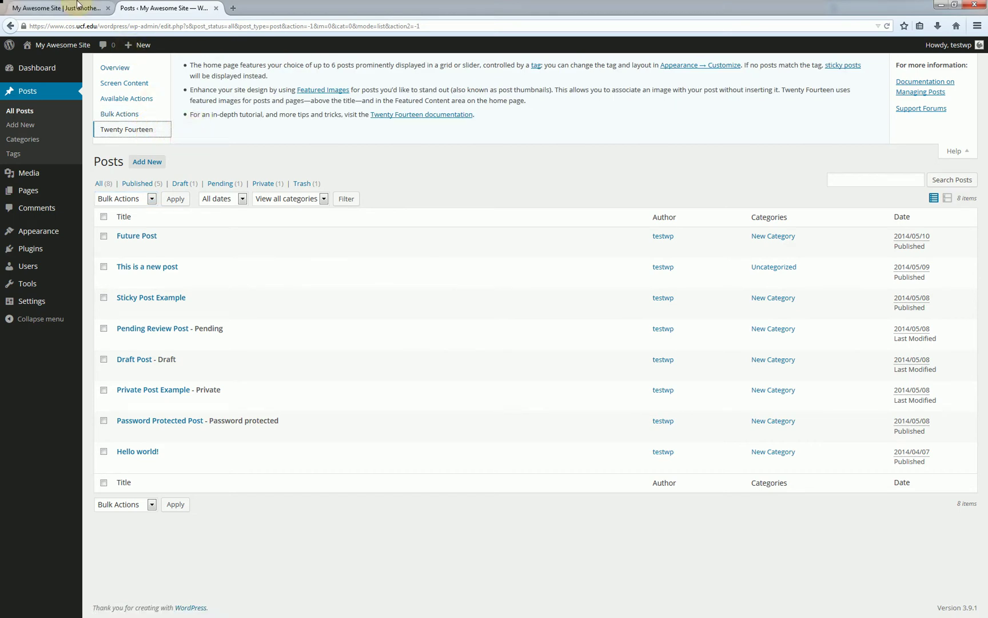
left_click(57, 8)
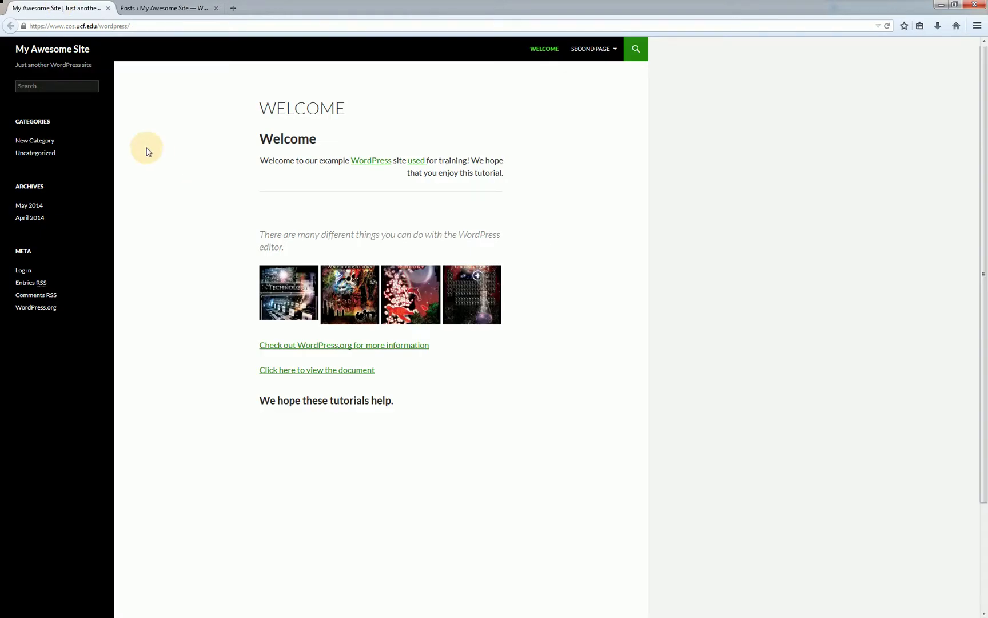
left_click(173, 8)
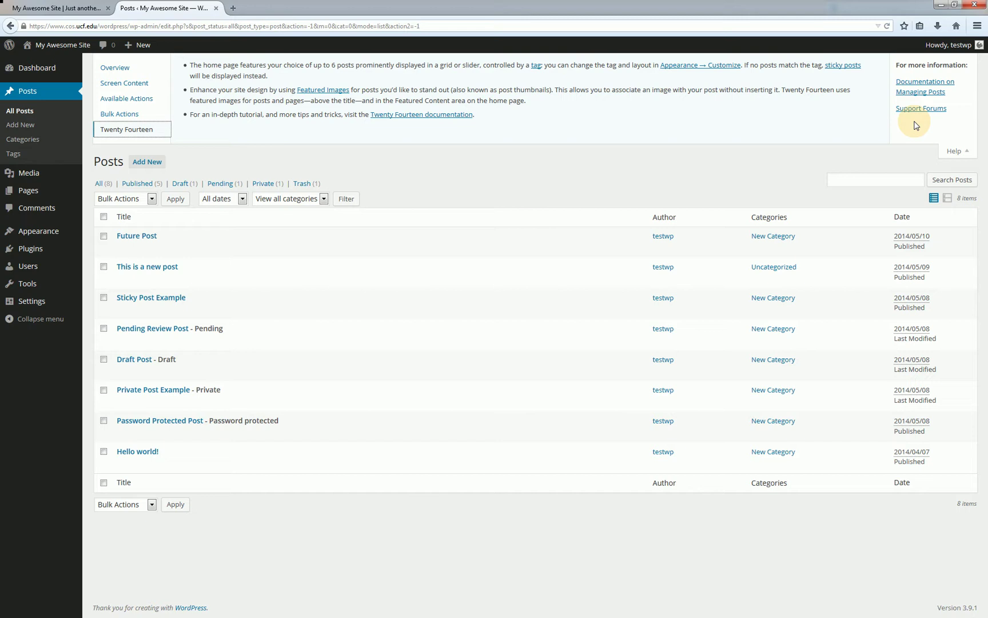
left_click(954, 151)
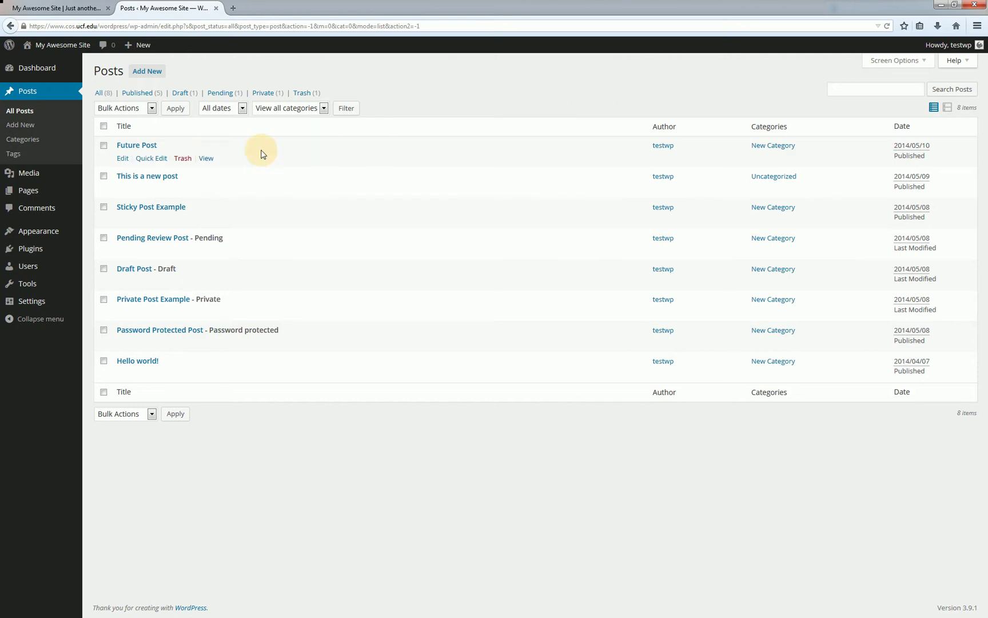
Step: Open Future Post for quick editing and check the site's base web address on the public home page
left_click(149, 159)
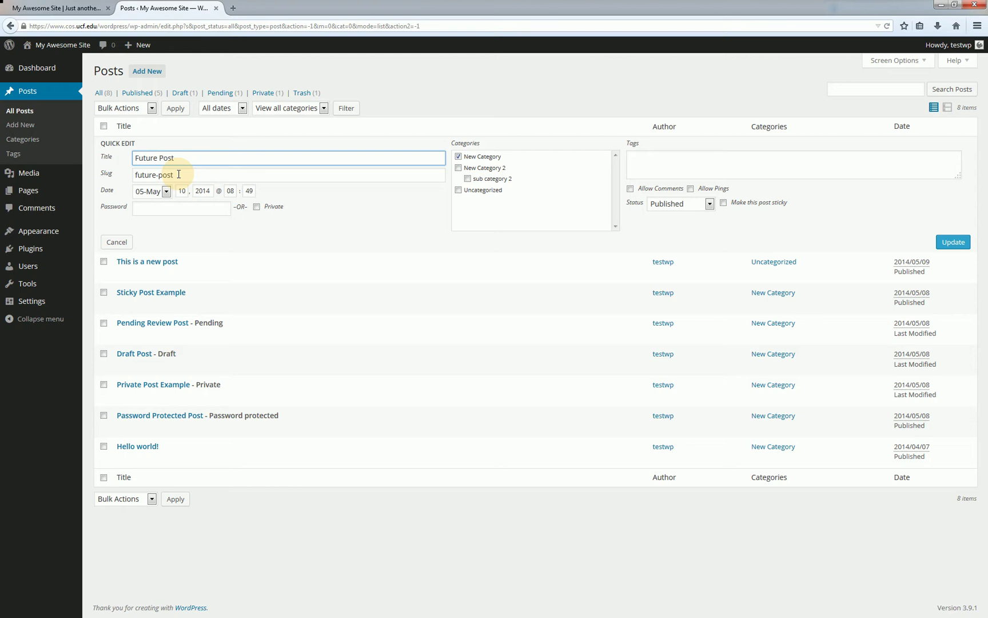
left_click(73, 5)
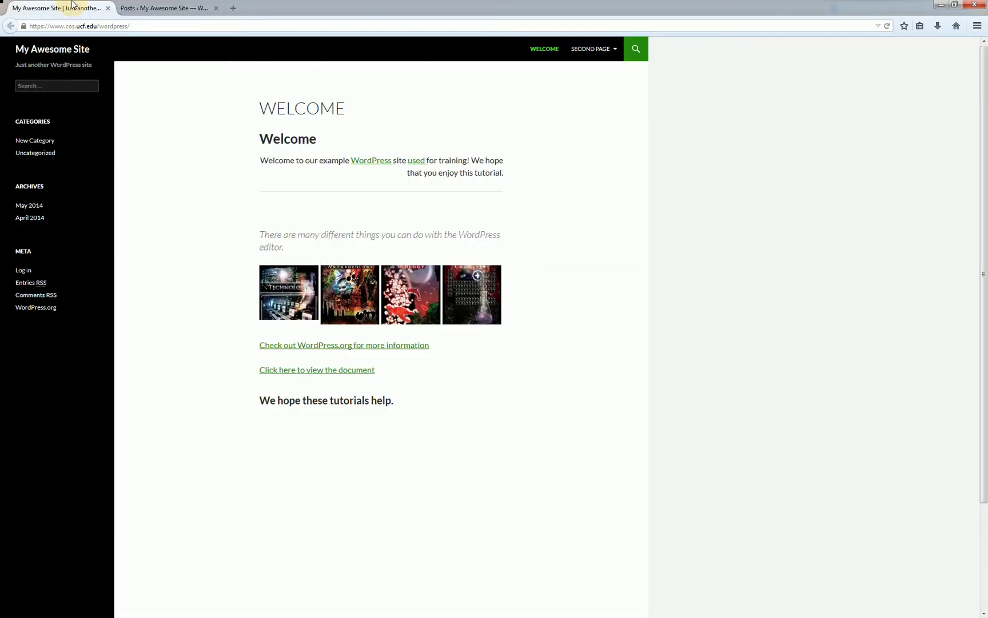
left_click_drag(131, 26, 23, 28)
left_click(144, 25)
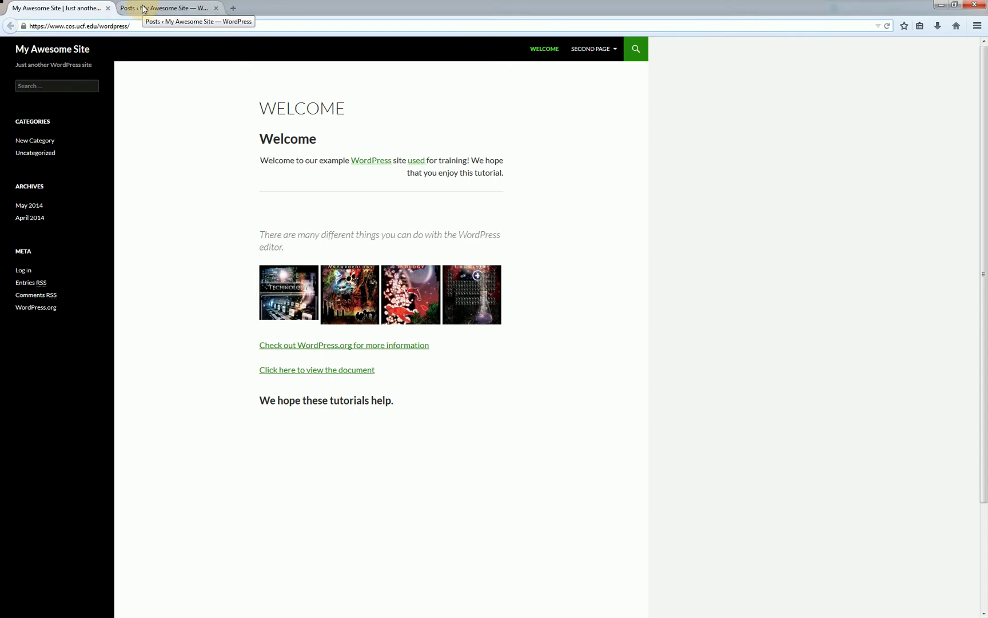
left_click(143, 9)
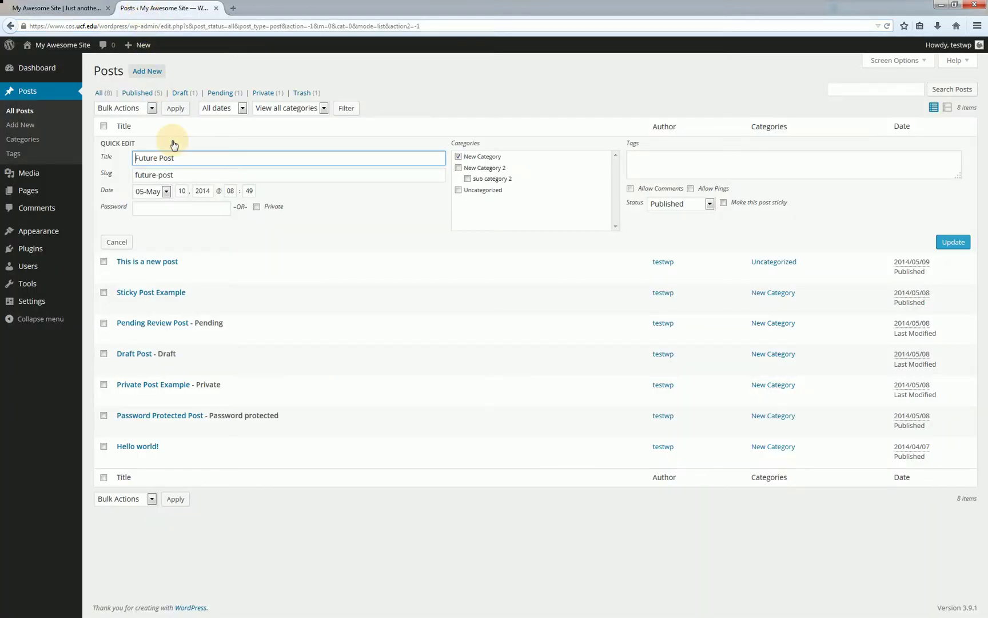
Step: Shorten the slug of Future Post to "future" and update the post
left_click_drag(185, 175, 134, 173)
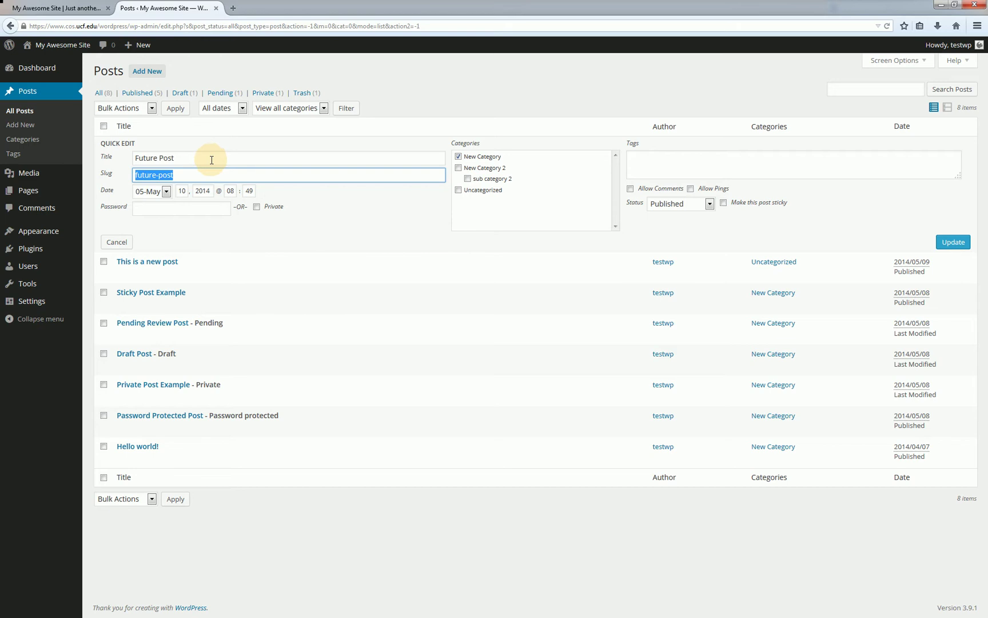
left_click(212, 177)
key("BackSpace")
key("BackSpace")
key("BackSpace")
key("BackSpace")
key("BackSpace")
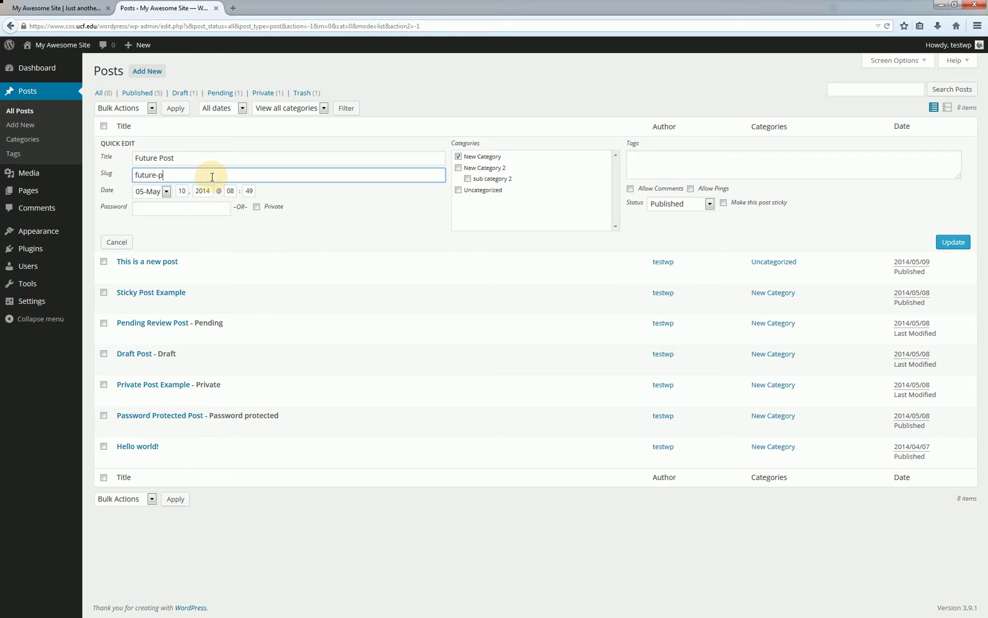
type("e")
left_click(961, 243)
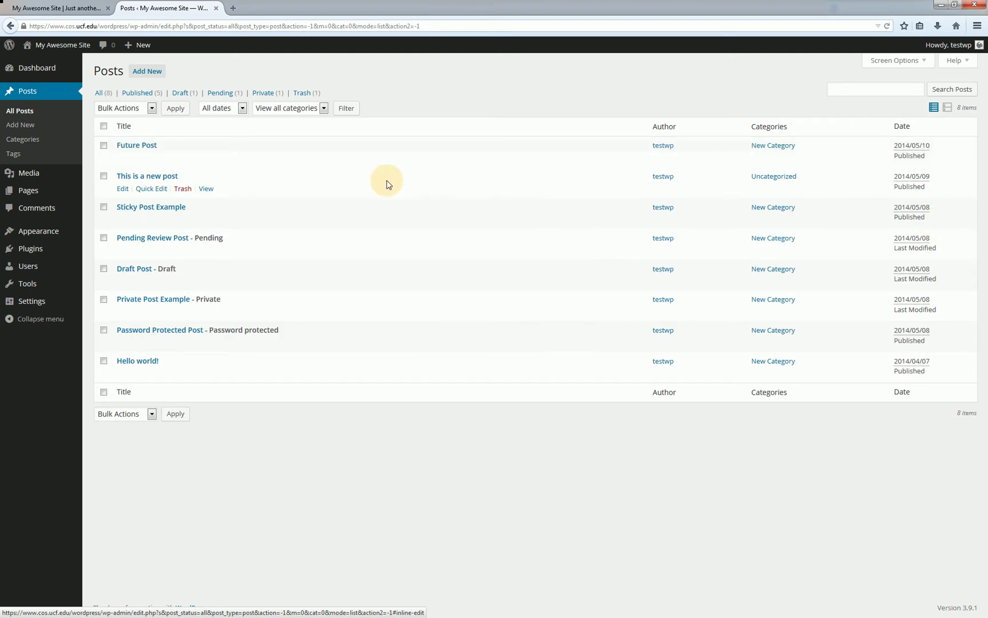
Step: Review the password and status options in Future Post's quick edit form, and cancel without changes
left_click(155, 159)
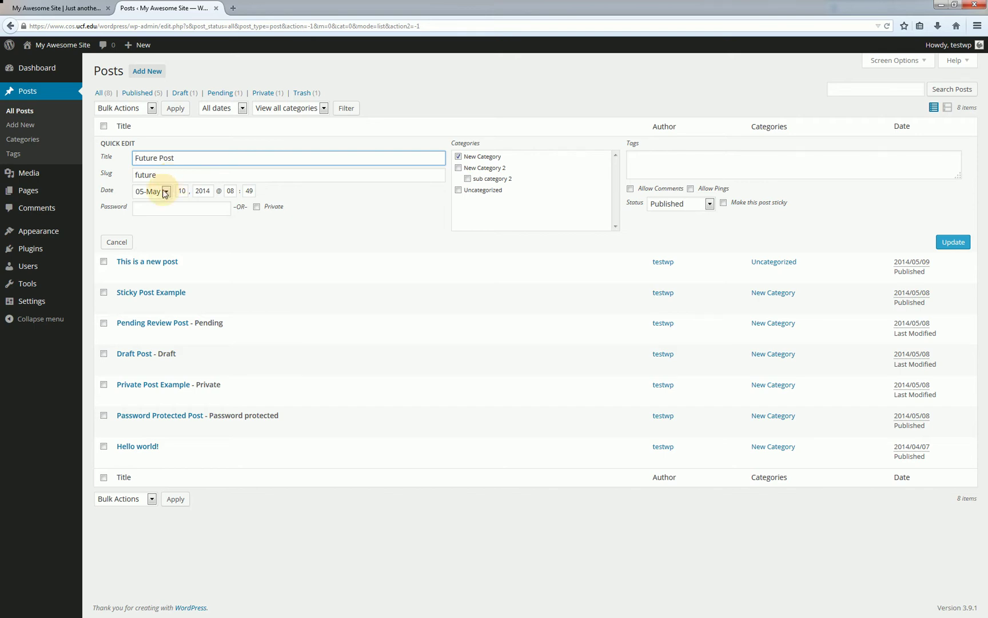
left_click(217, 207)
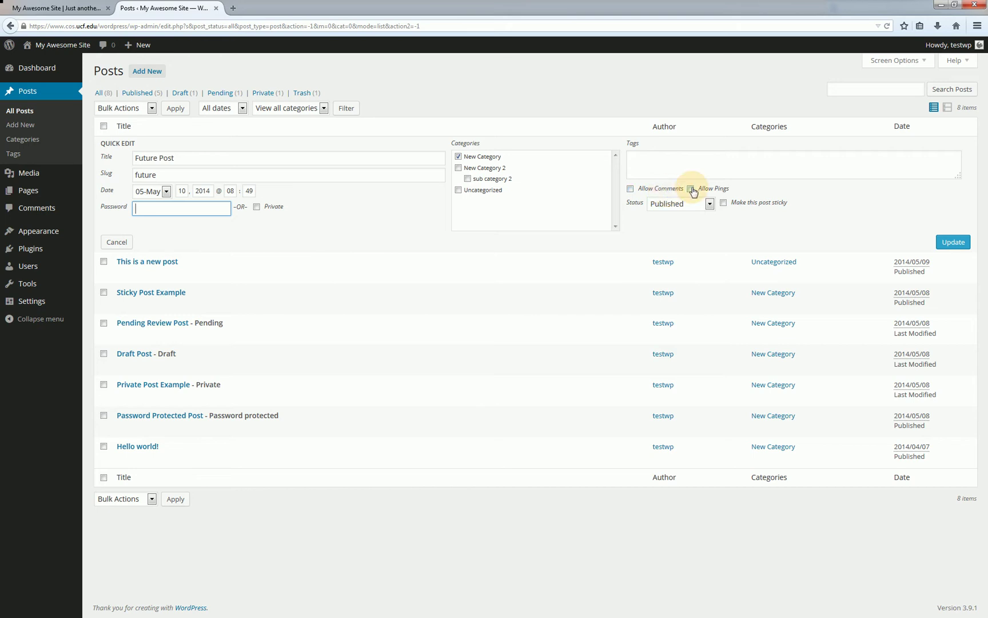
left_click(710, 206)
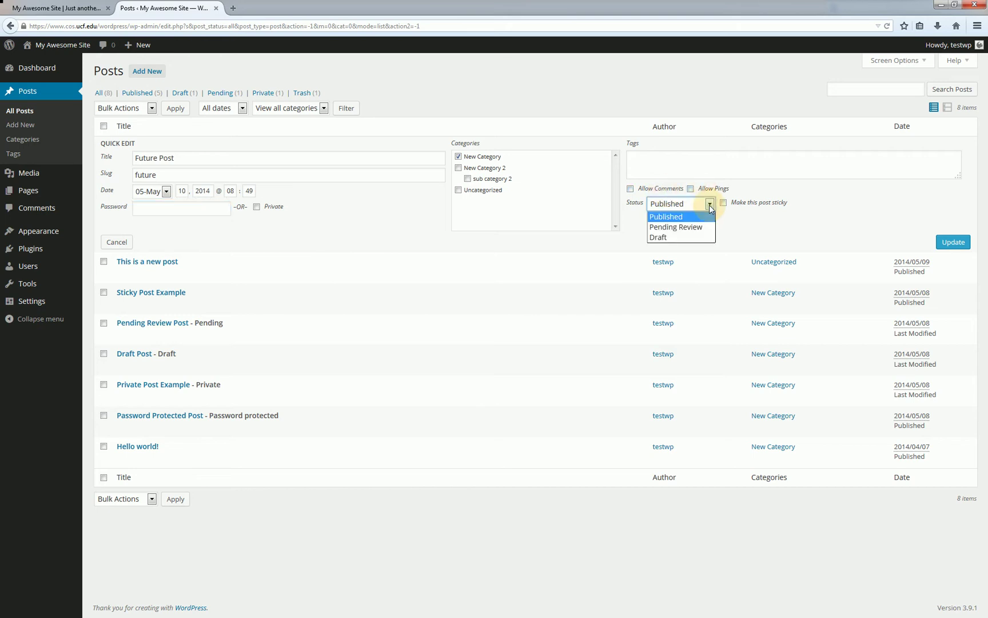
left_click(745, 225)
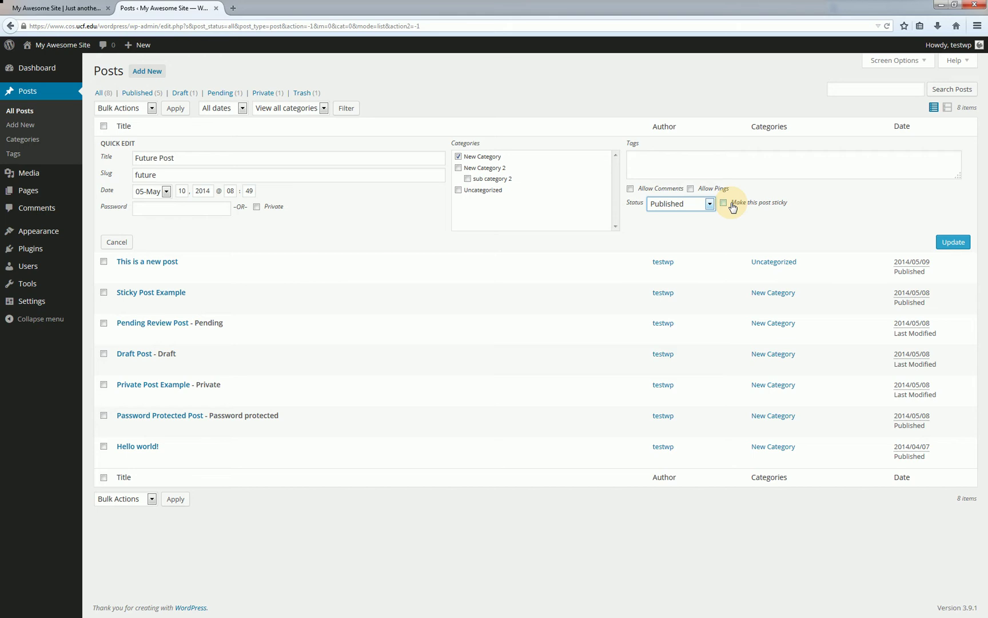
left_click(129, 248)
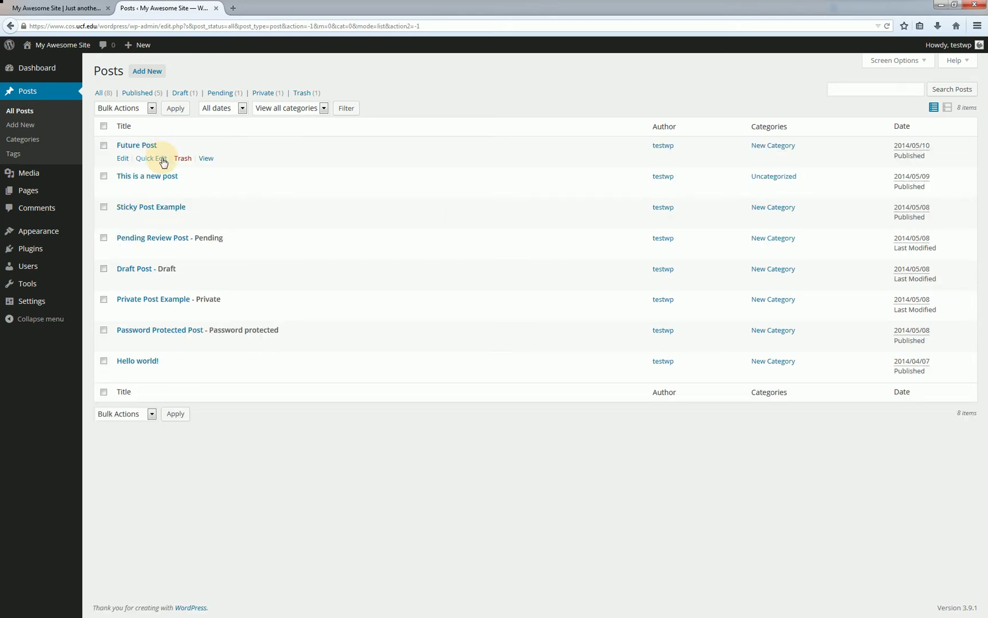
Step: View the published Future Post page, return to the post list, and open that post in the full editor
left_click(207, 164)
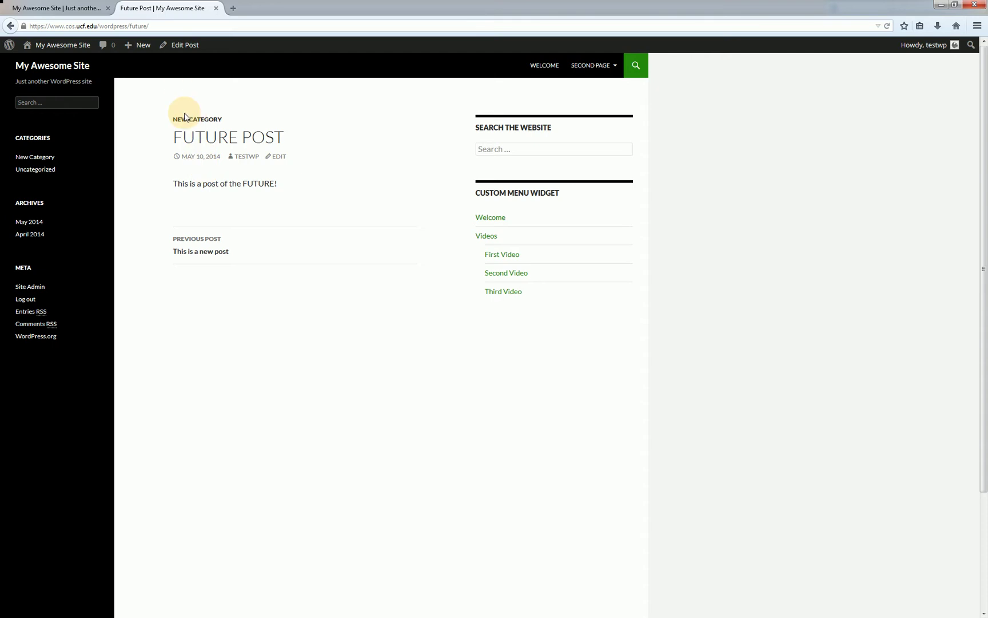
key("alt+Left")
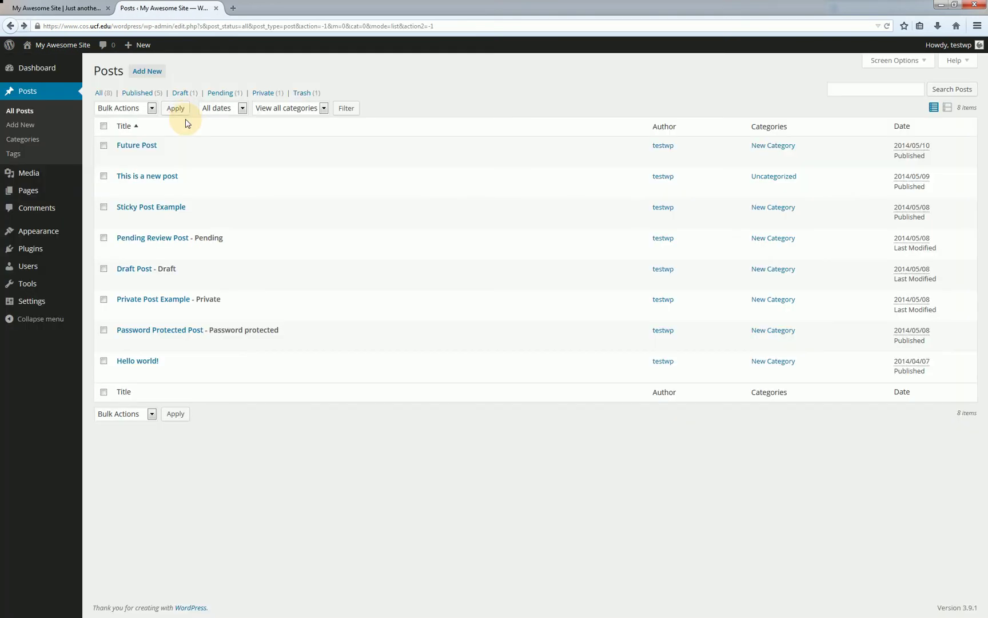
mouse_move(122, 163)
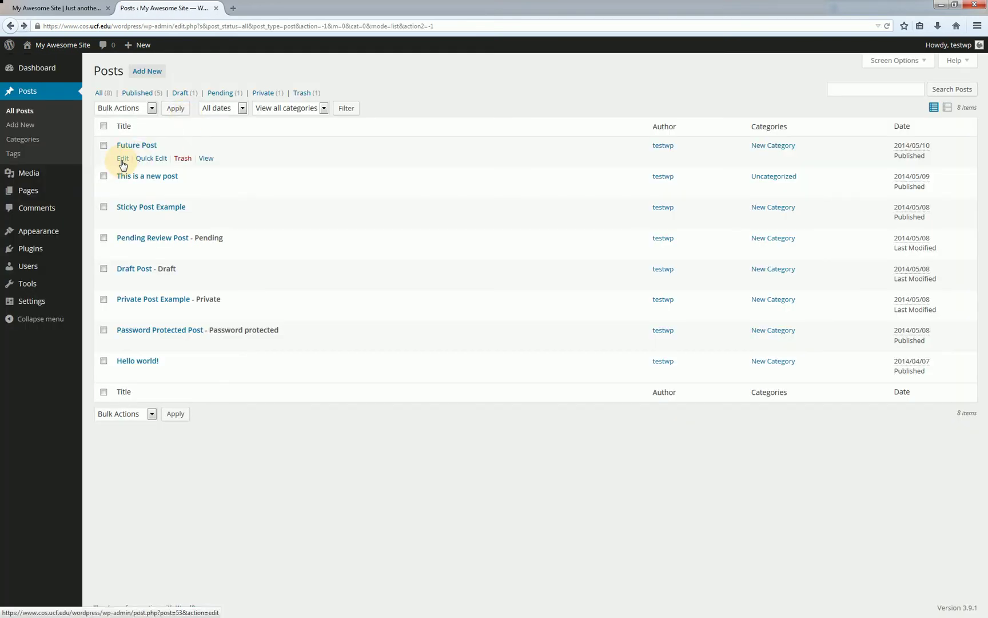
left_click(122, 163)
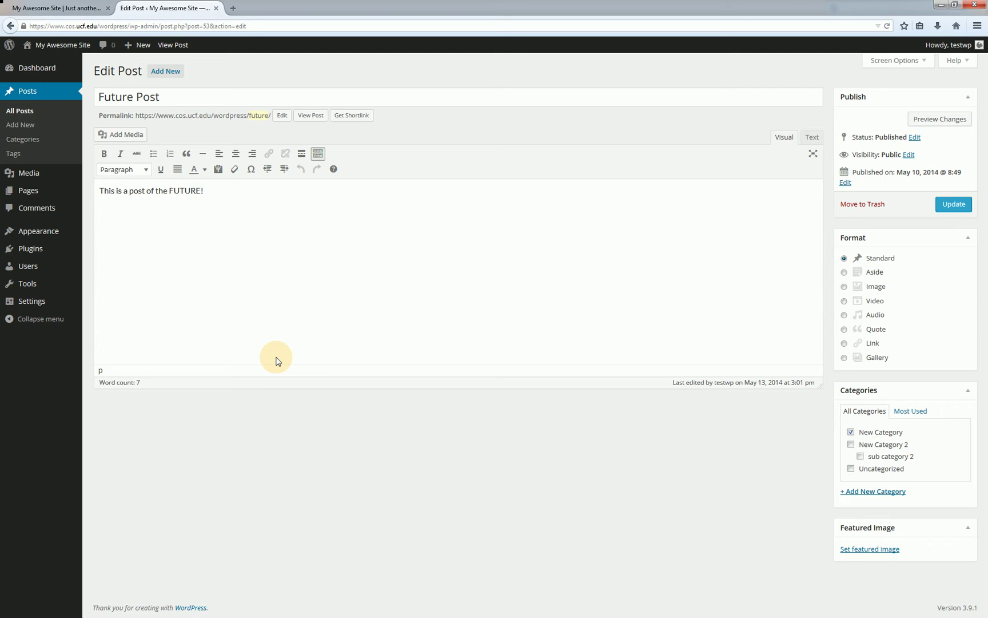
Step: Open a blank new post in a separate browser tab and compare it with the Future Post editing screen
right_click(168, 77)
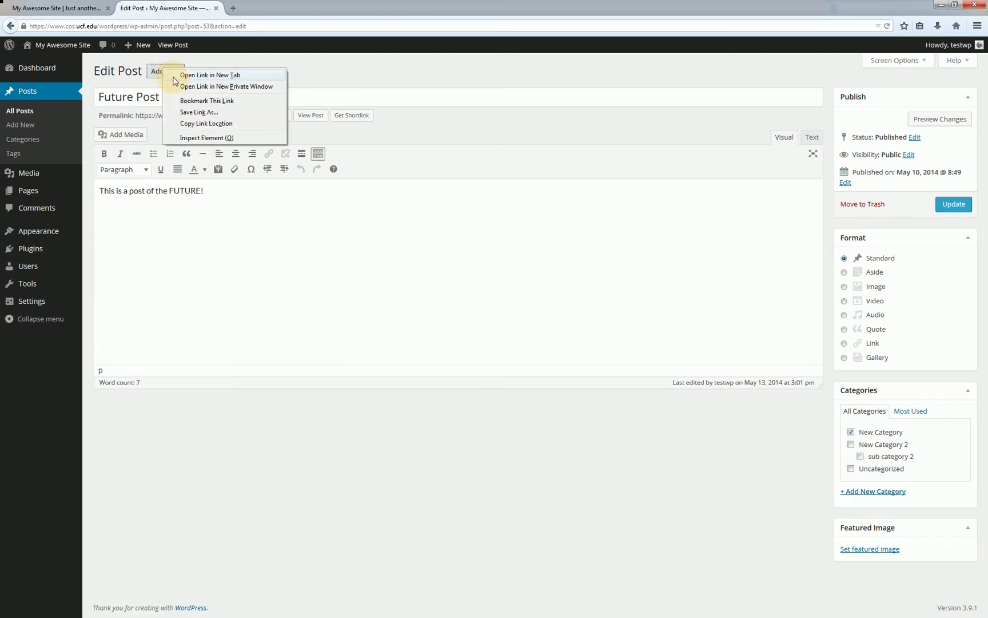
left_click(173, 75)
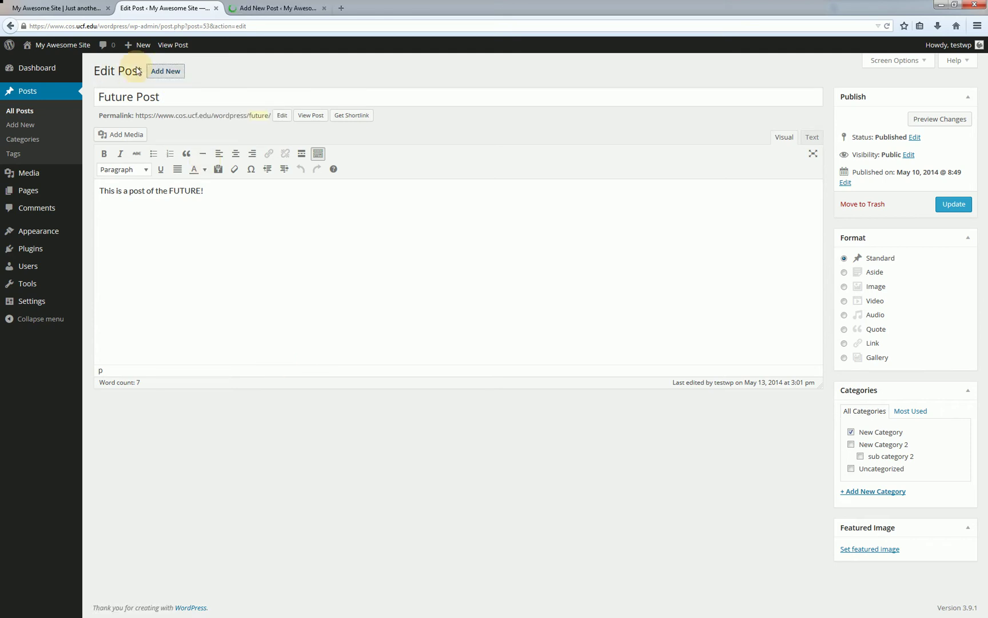
left_click(235, 6)
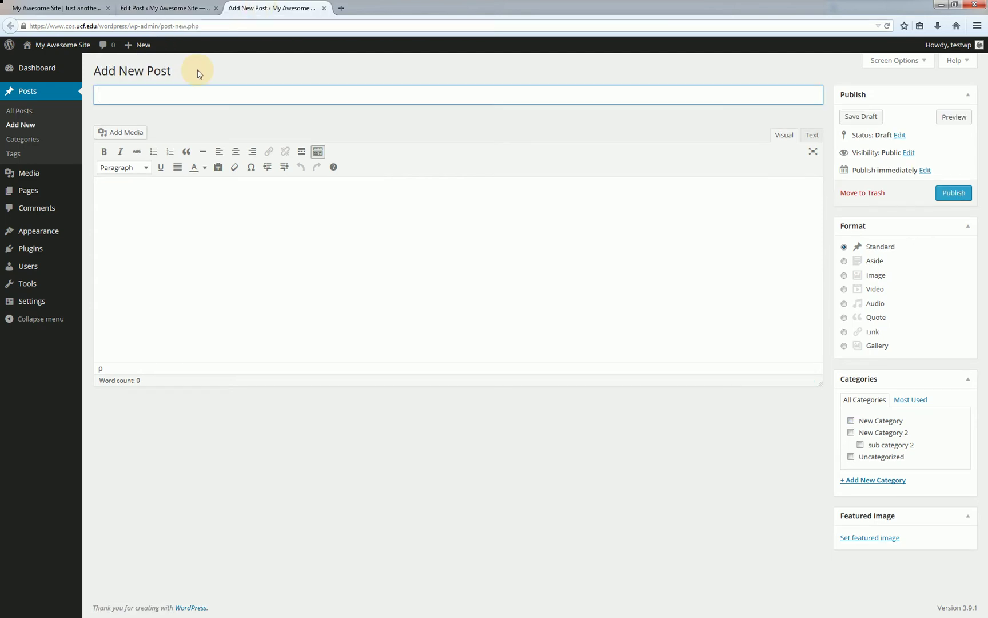
left_click(166, 7)
left_click(277, 5)
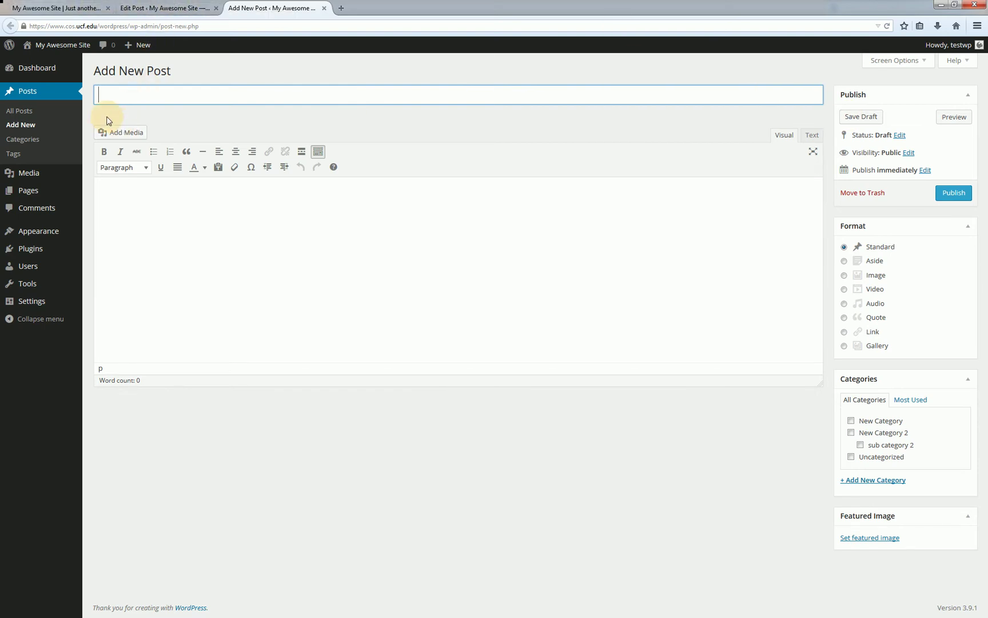
left_click(137, 8)
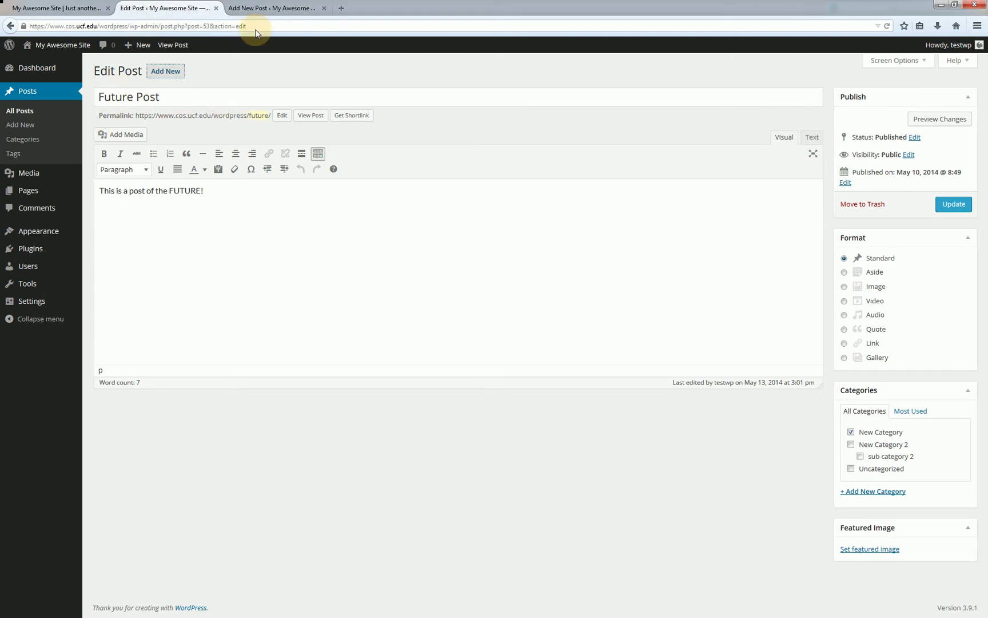
left_click(258, 8)
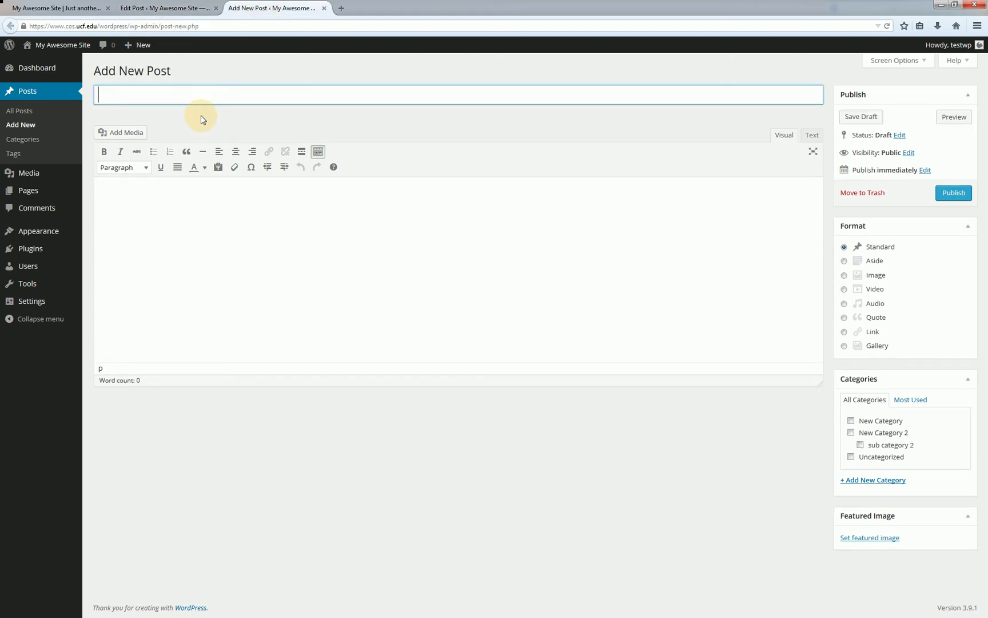
Step: Title the new post "asdfd" and open its permalink for editing
type("asdfd")
left_click(184, 132)
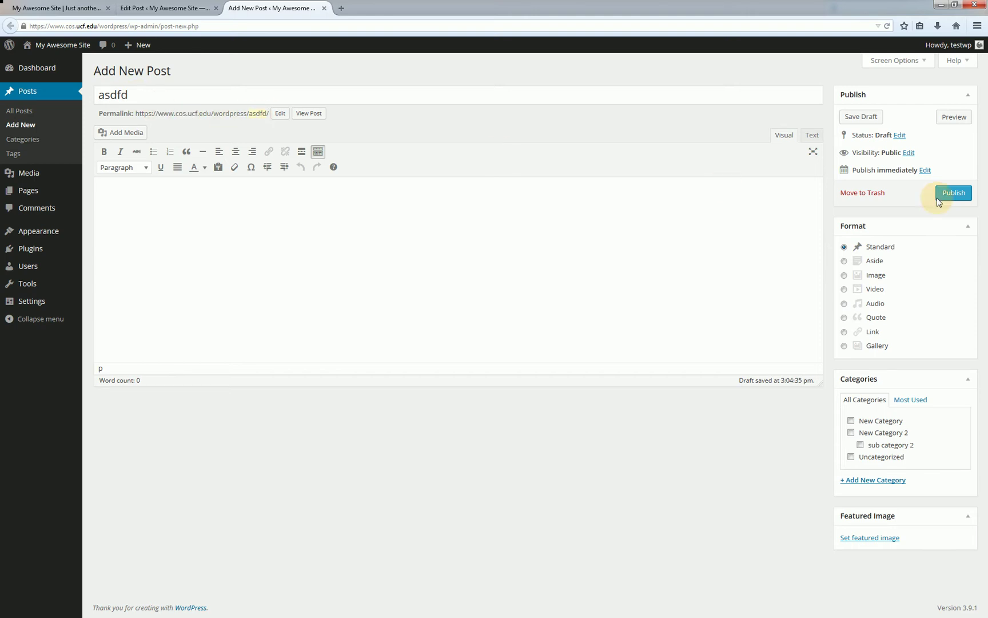
left_click(279, 114)
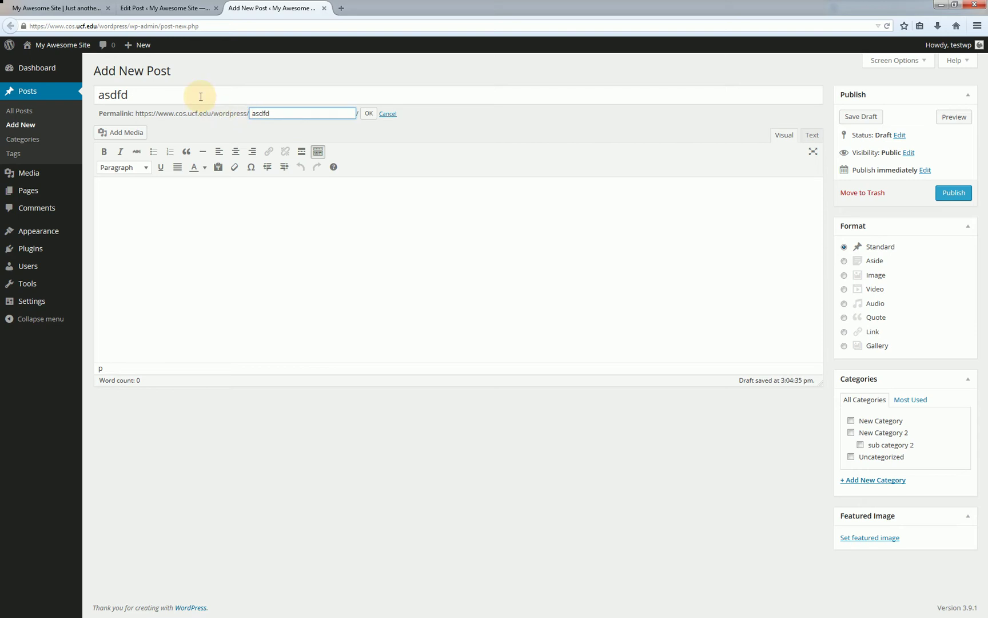
Step: Compare the new post with the Future Post editor once more, and leave and close the new post's page
left_click(177, 7)
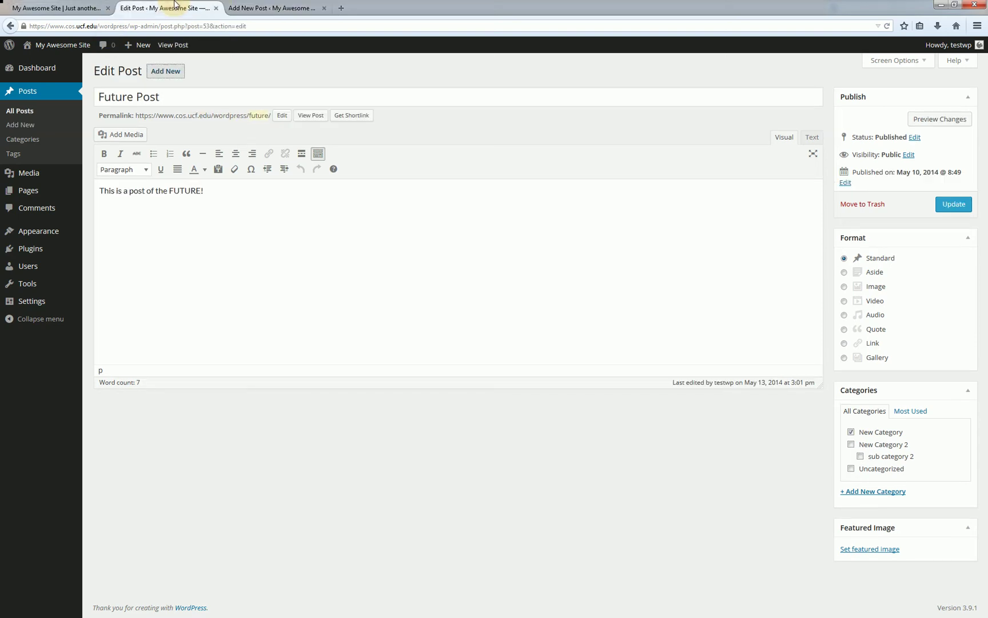
left_click(306, 9)
left_click(324, 8)
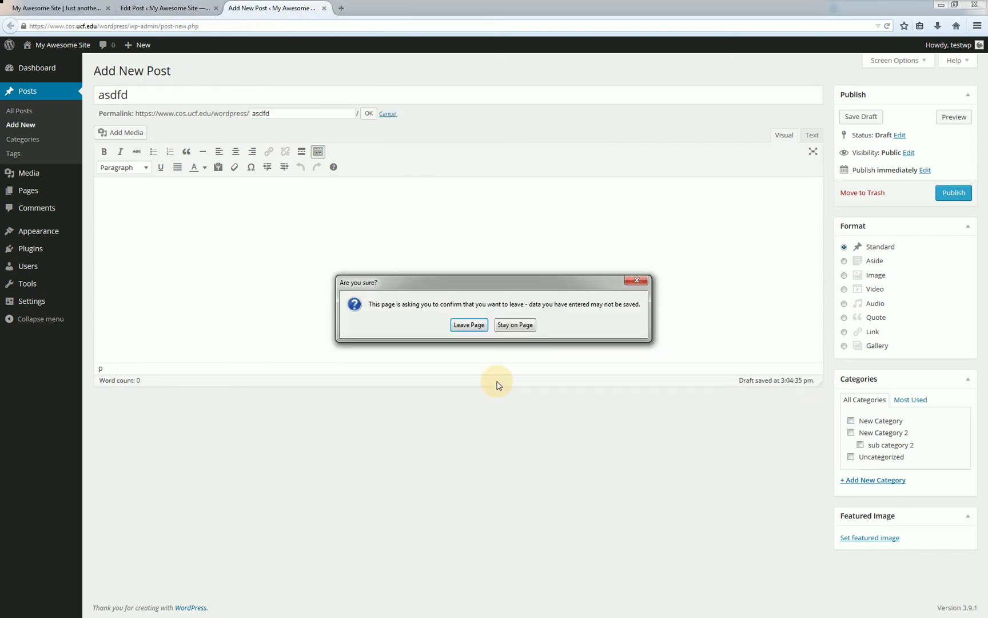
left_click(468, 325)
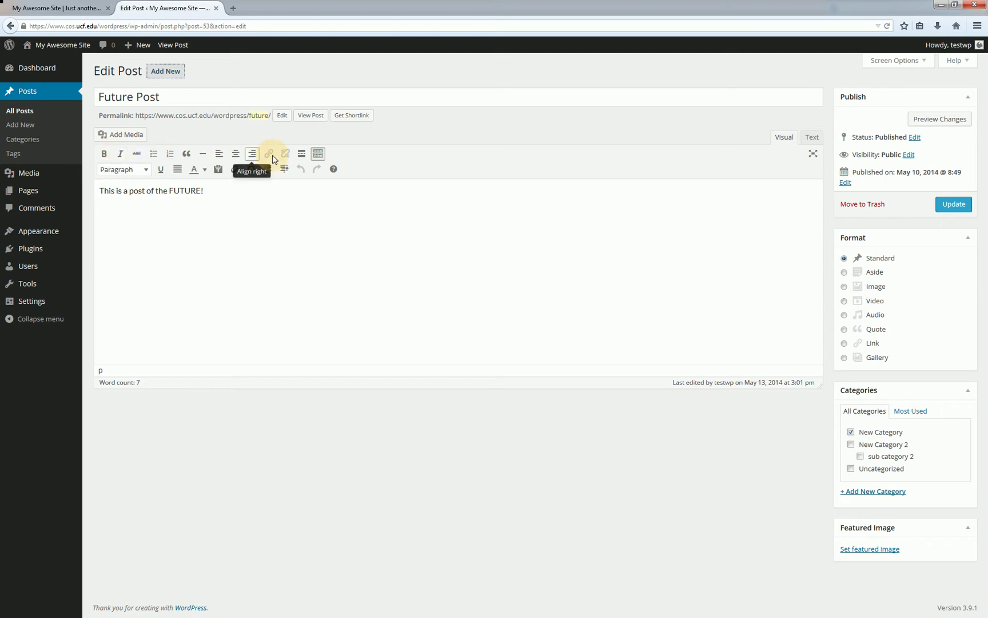
Step: Examine the post body in Text and Visual modes, the available paragraph styles, and the formatting tools offered for the word "FUTURE"
left_click(812, 138)
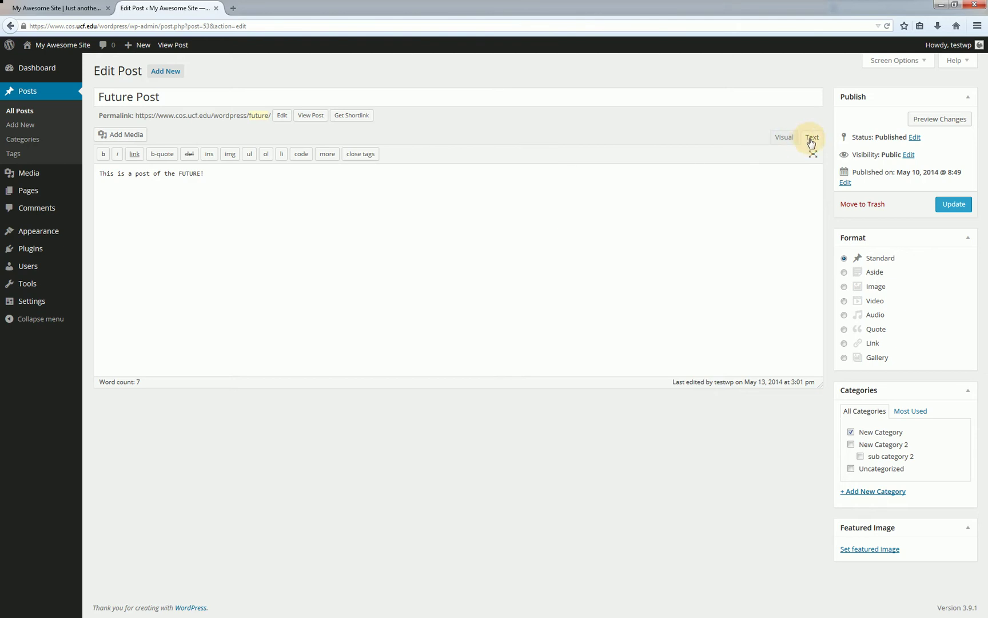
left_click(785, 138)
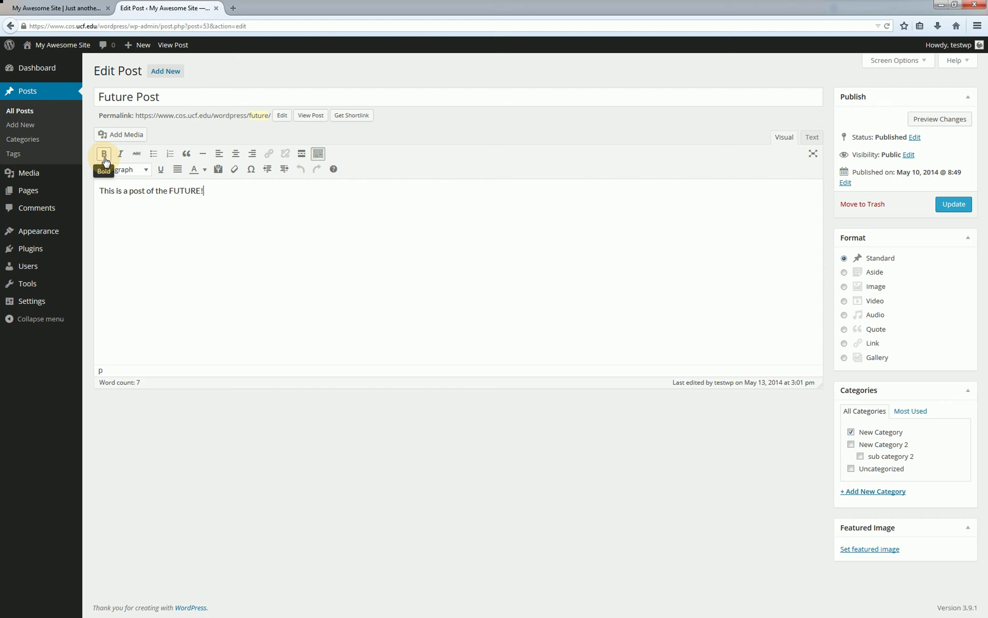
left_click(146, 169)
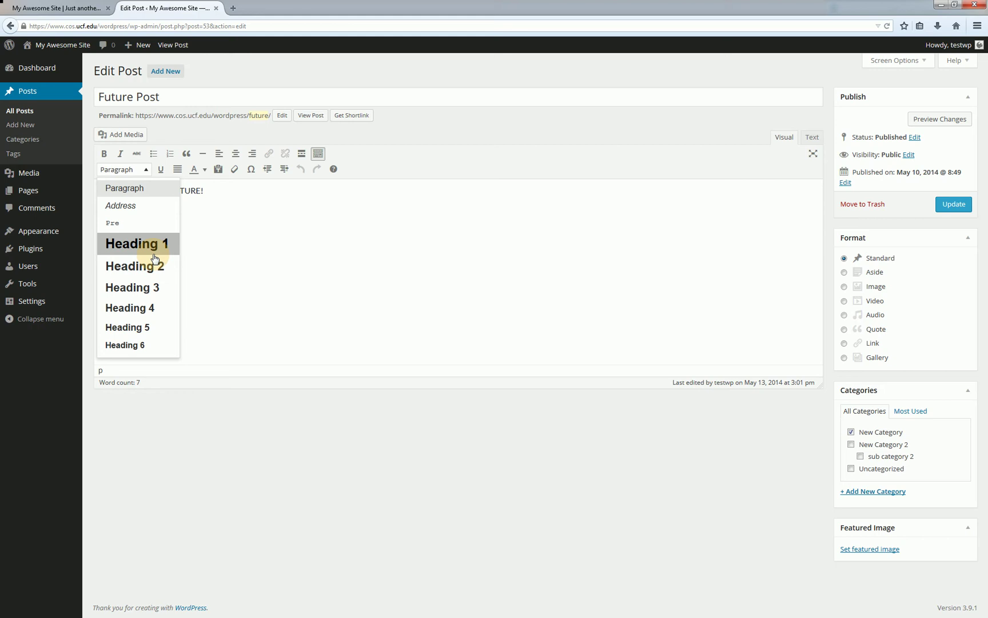
left_click(234, 191)
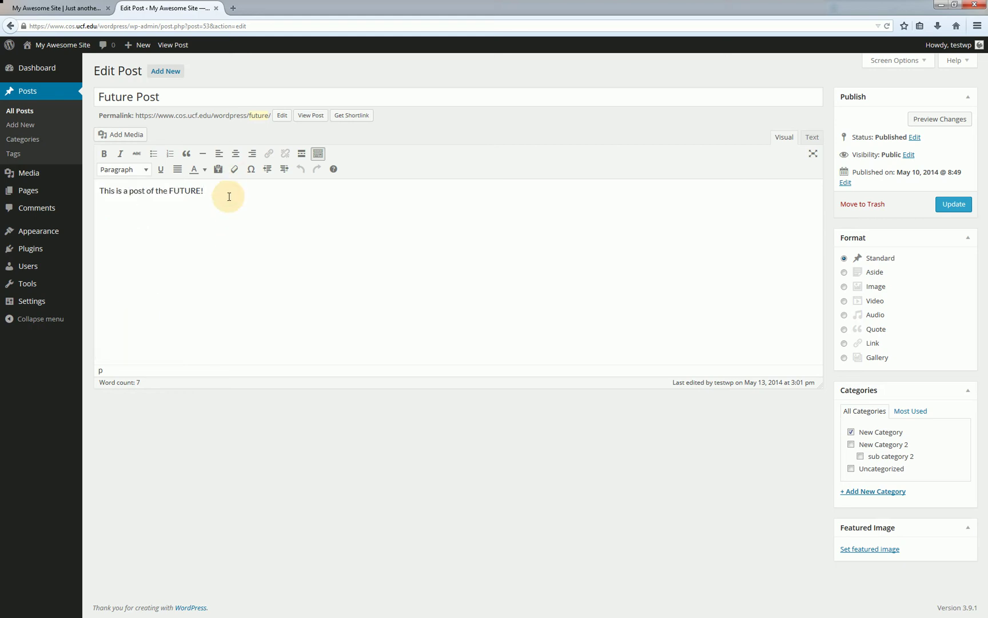
double_click(192, 190)
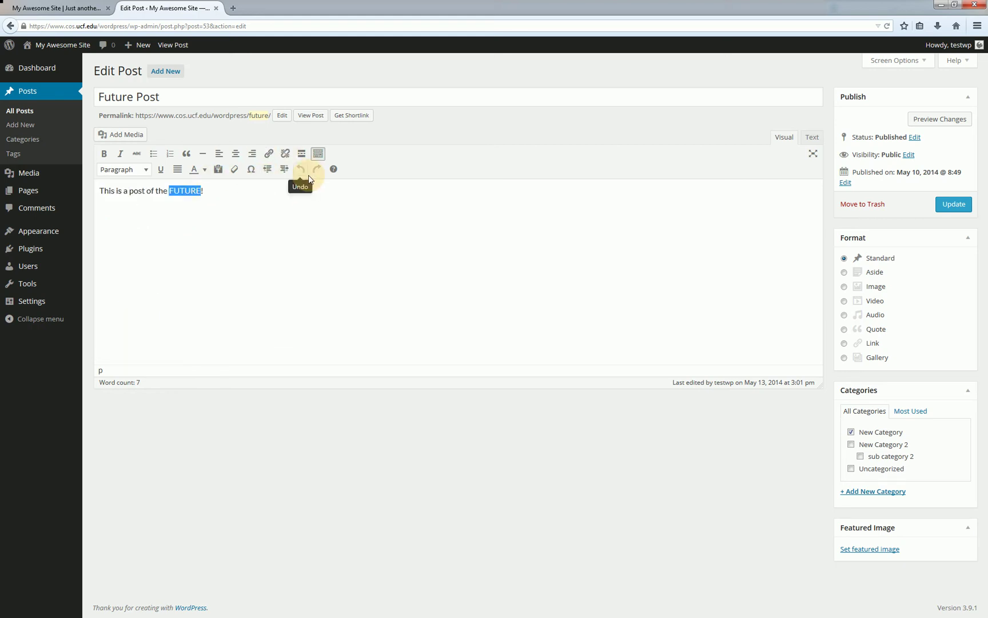
left_click(216, 189)
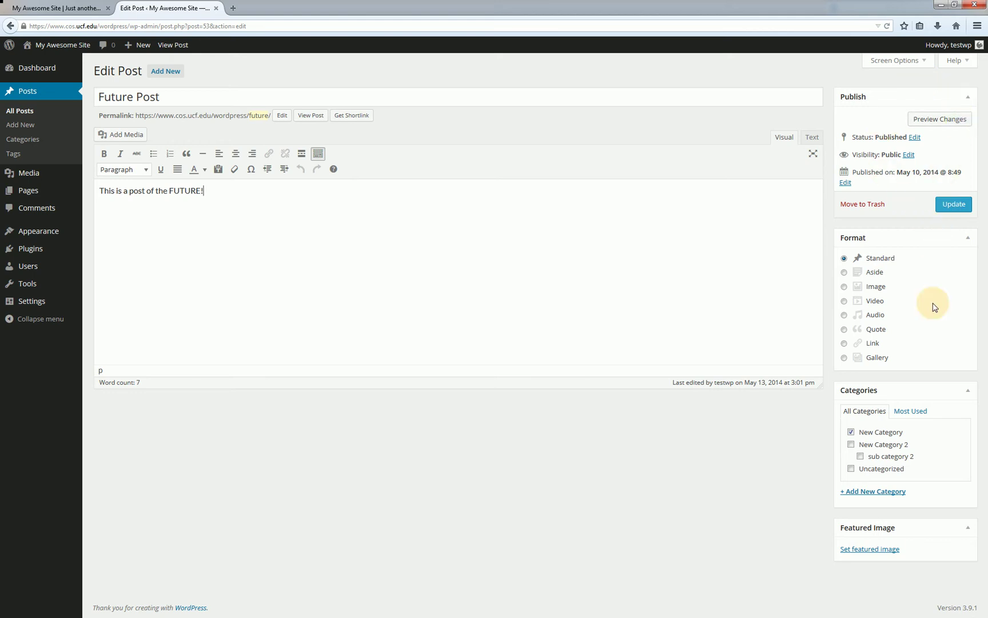
Step: Collapse the Publish, Format and Categories boxes, and expand Publish and Format again
left_click(968, 99)
left_click(968, 127)
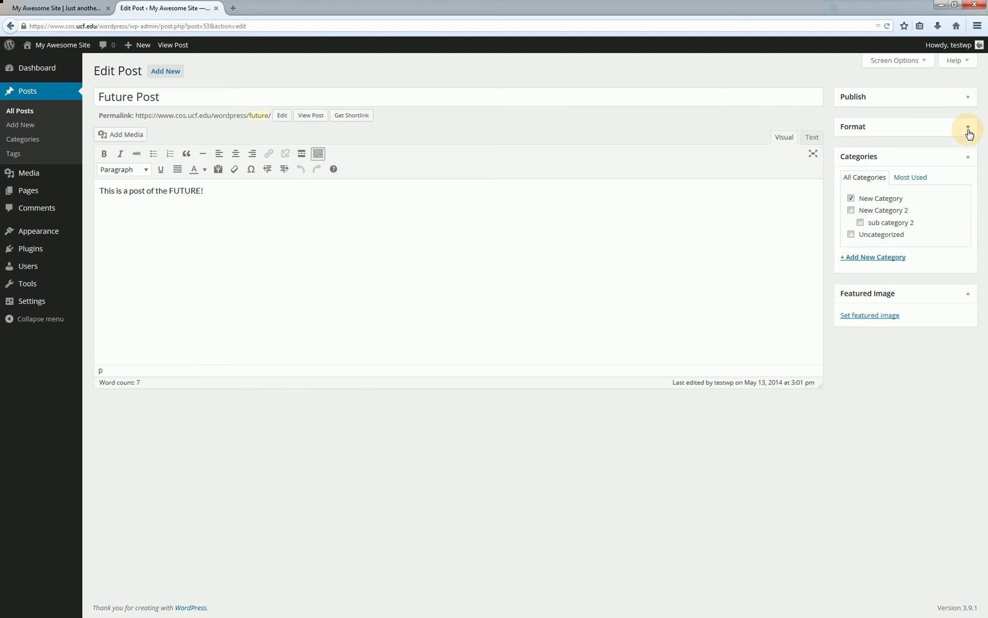
left_click(971, 160)
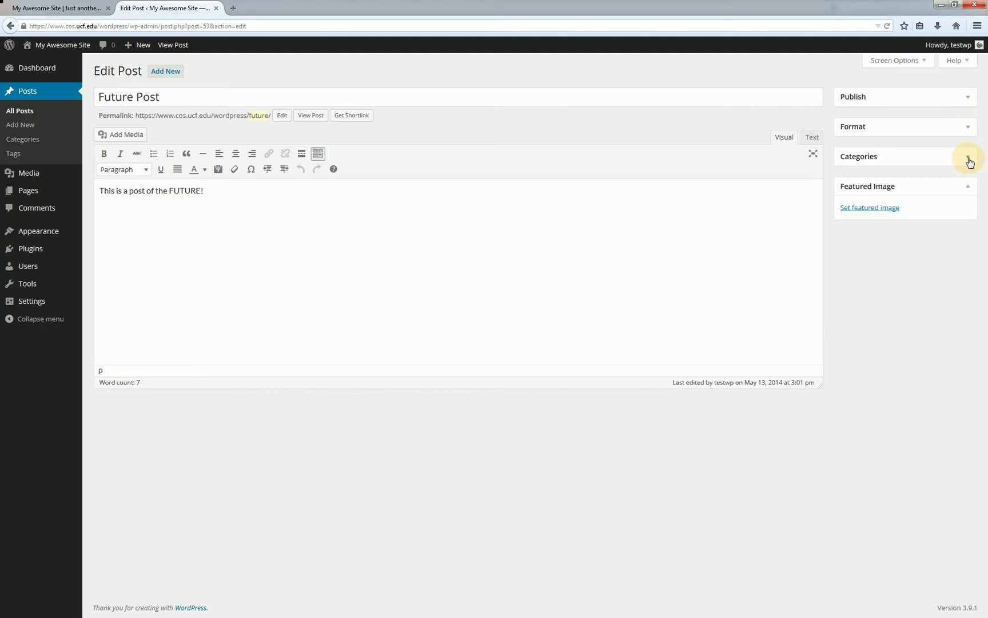
left_click(968, 100)
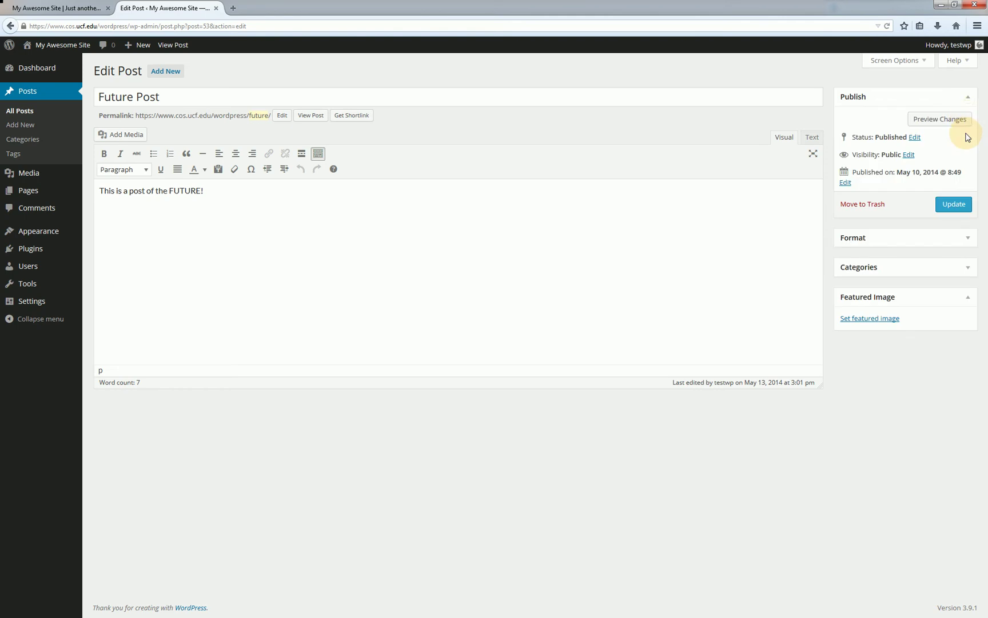
left_click(966, 236)
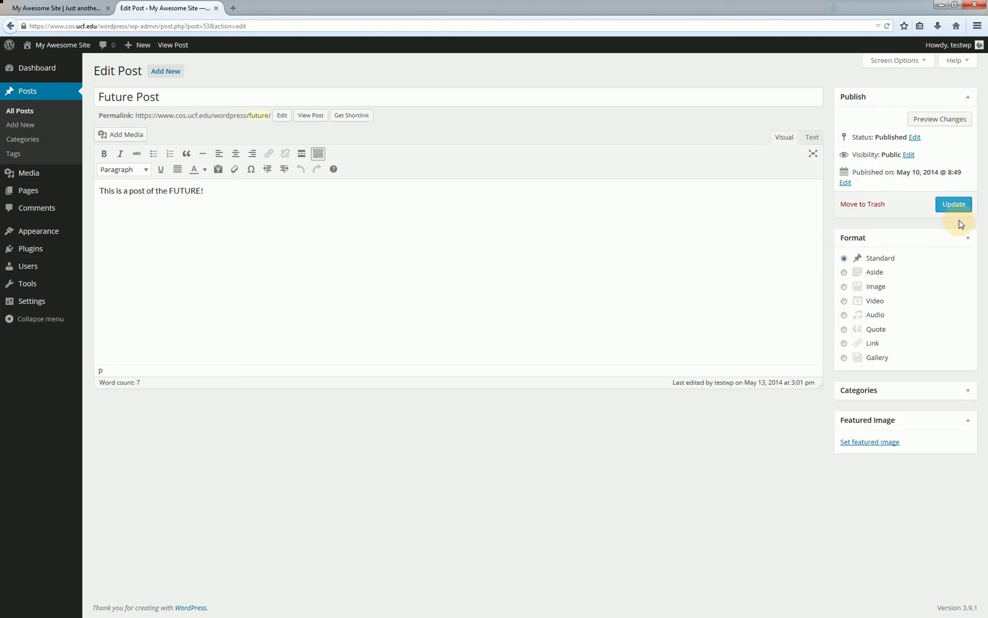
Step: Append "kjhkjhkjh" to the post's body text, checking the post preview before and after the addition, and close the preview
left_click(920, 124)
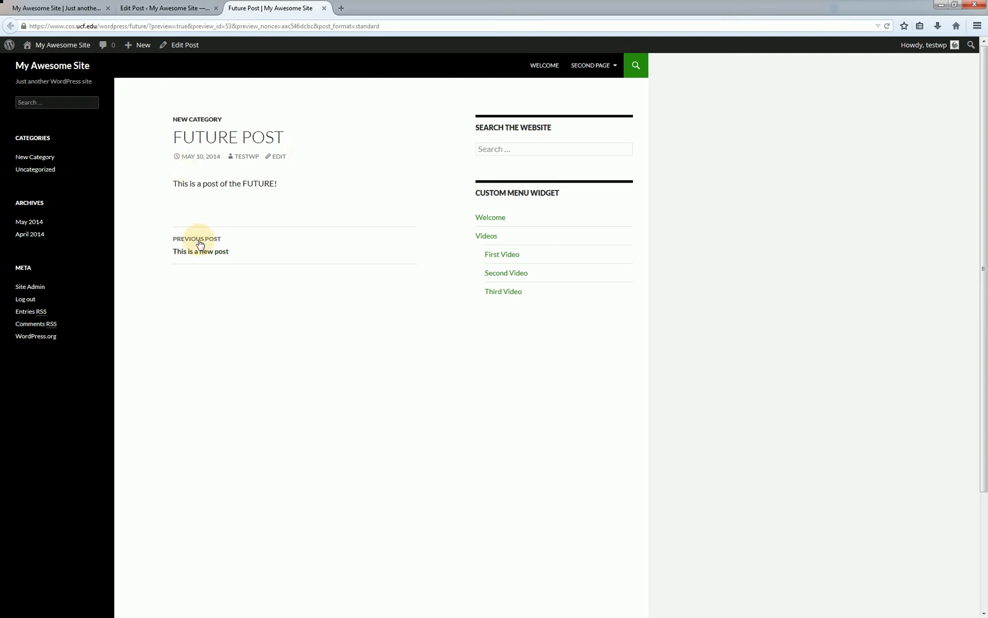
left_click(192, 8)
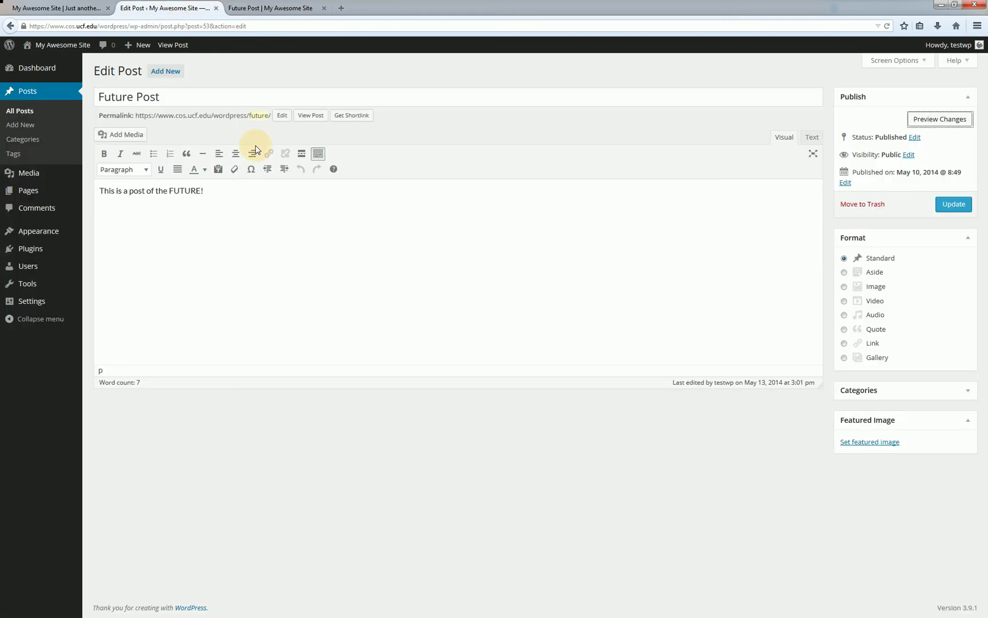
left_click(256, 195)
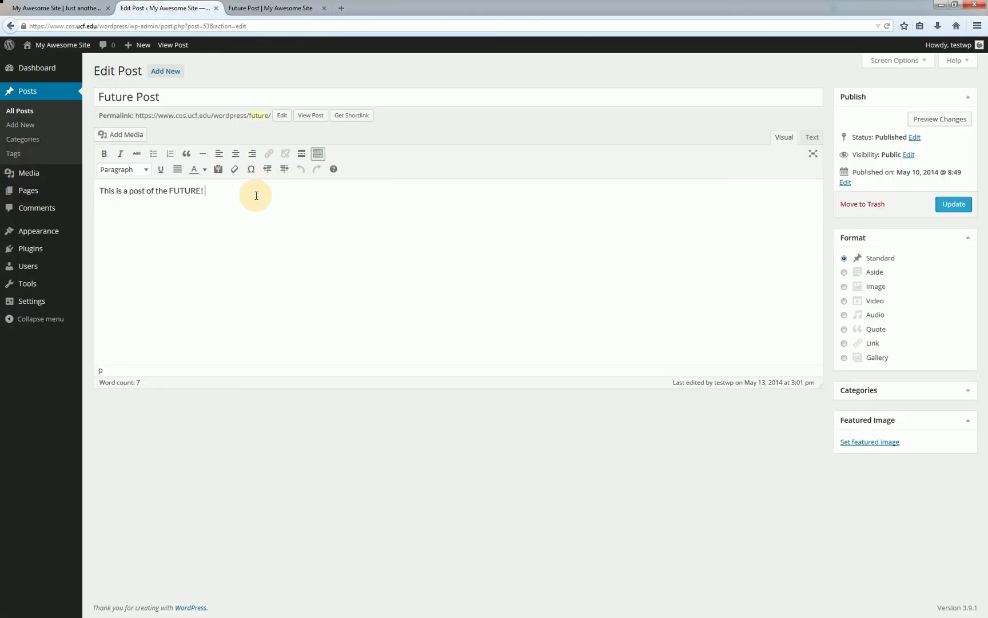
type("kjhkjhkjh")
left_click(932, 127)
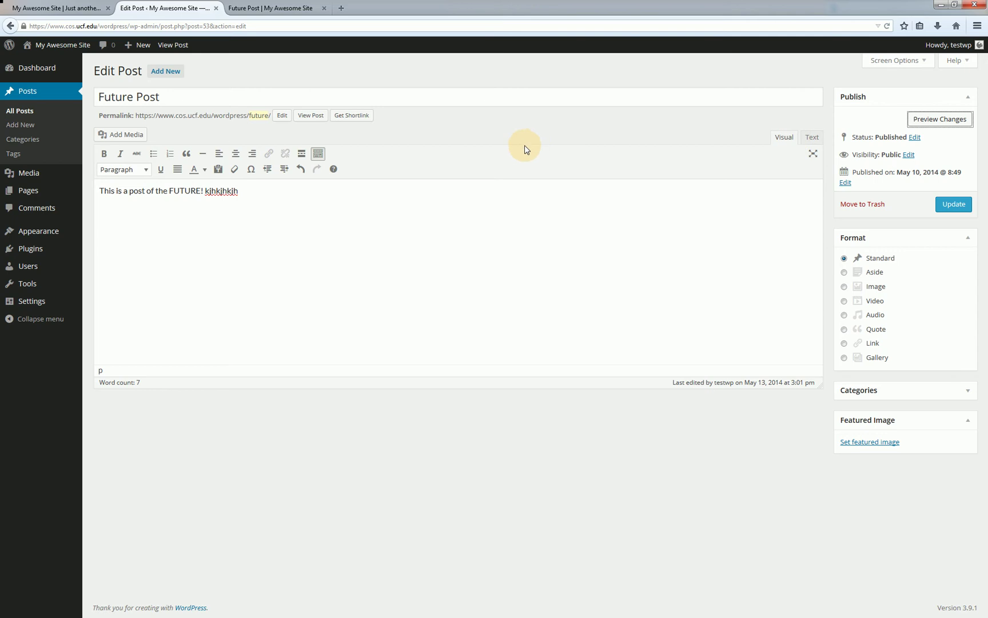
left_click(259, 6)
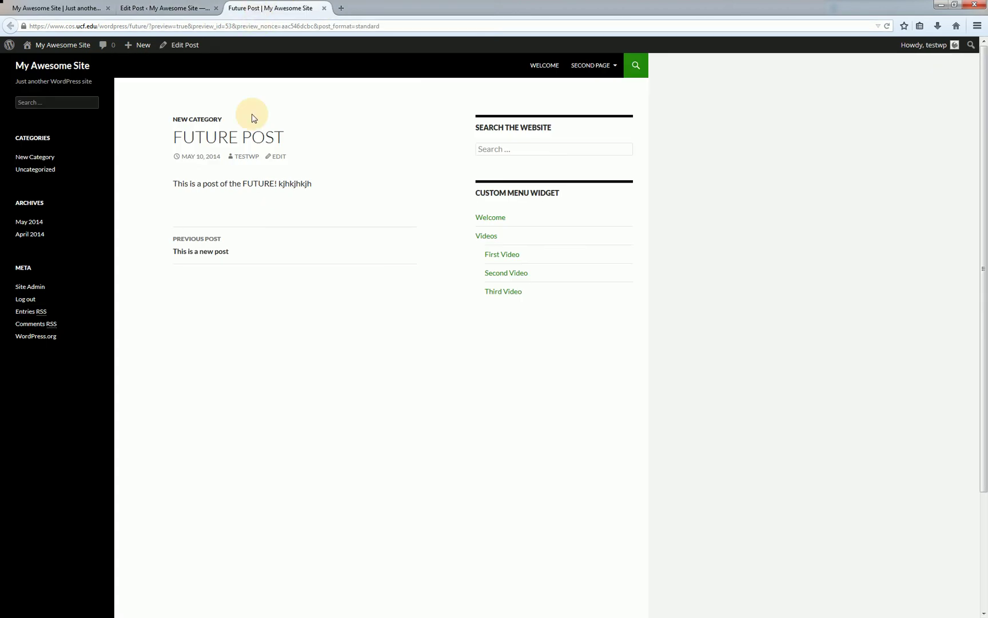
left_click_drag(275, 181, 342, 192)
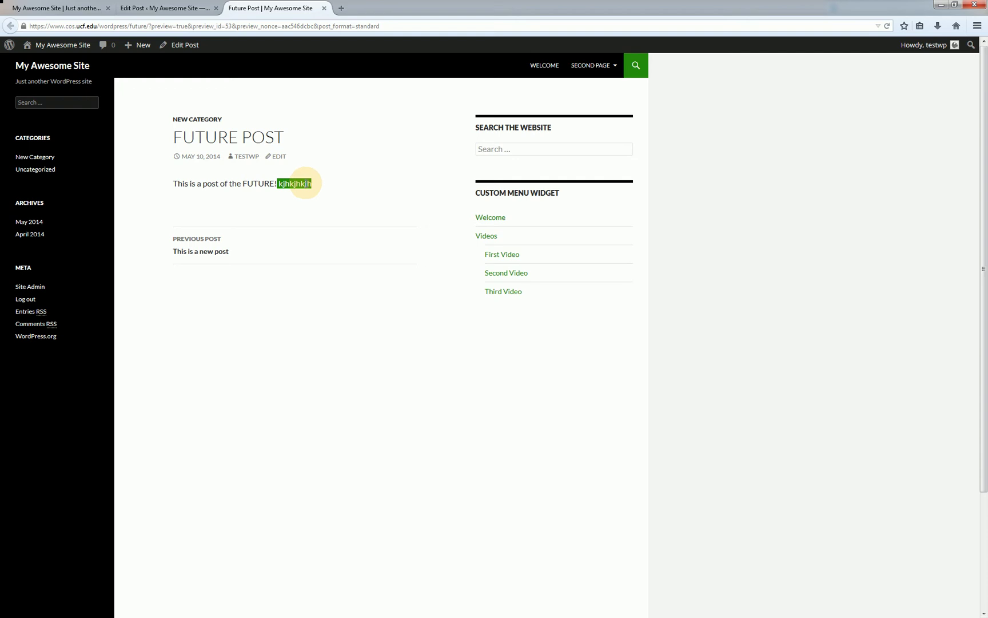
left_click(324, 8)
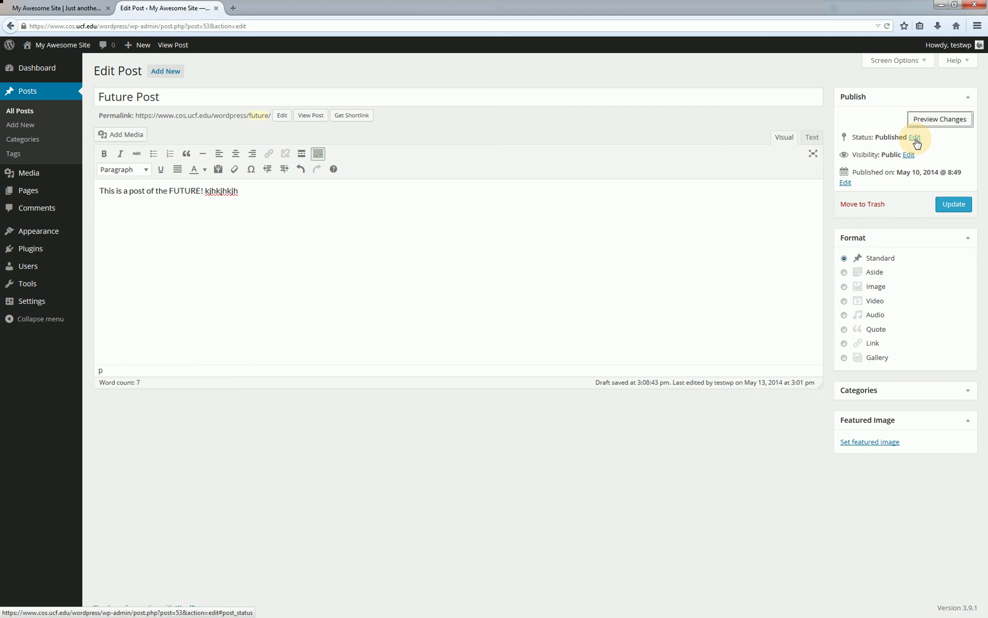
Step: Review the available publishing statuses for the post and keep it as Published
left_click(916, 139)
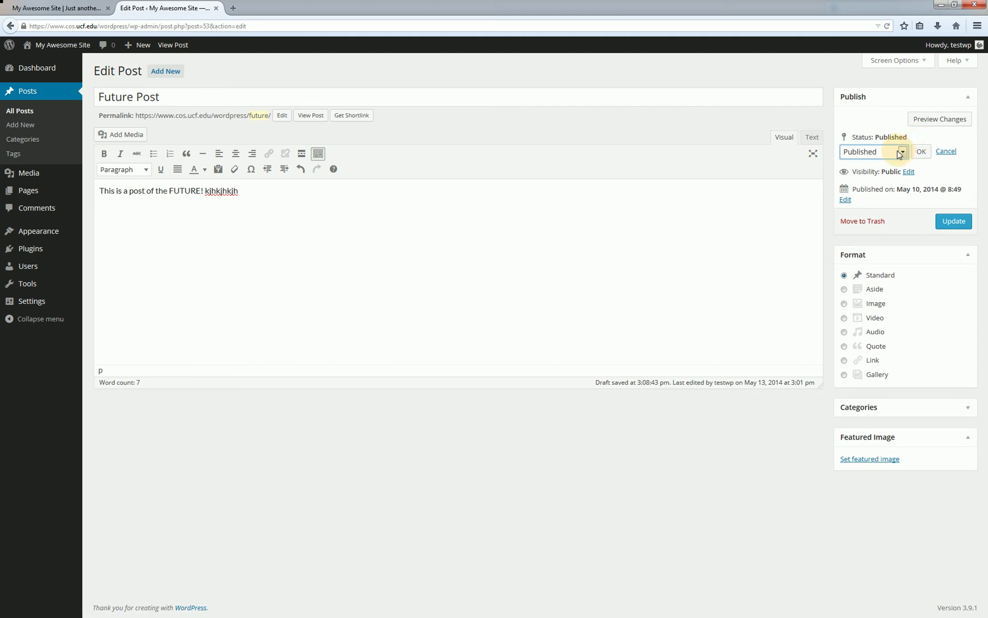
left_click(902, 152)
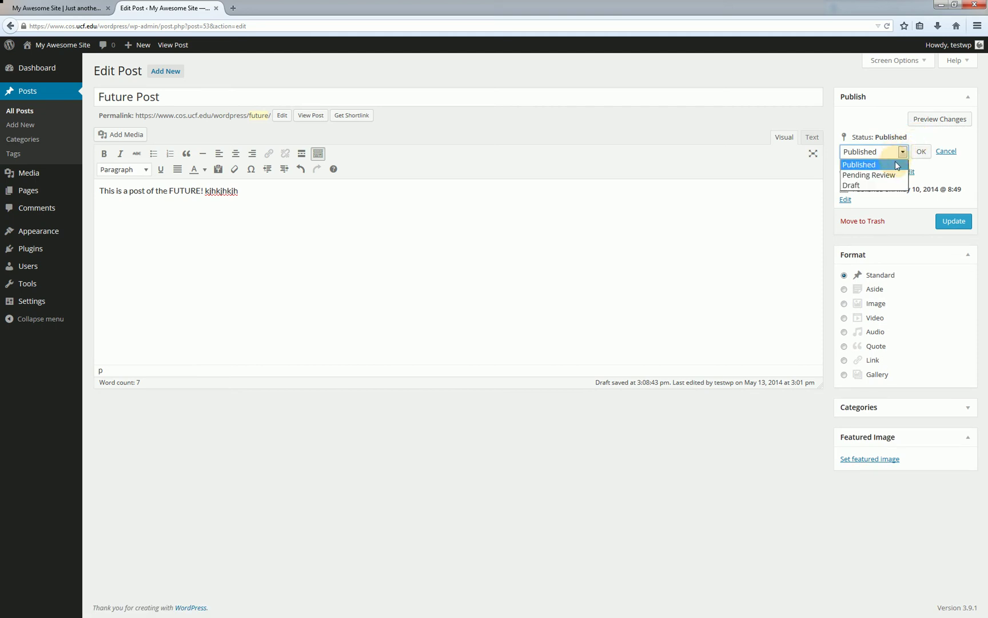
left_click(932, 171)
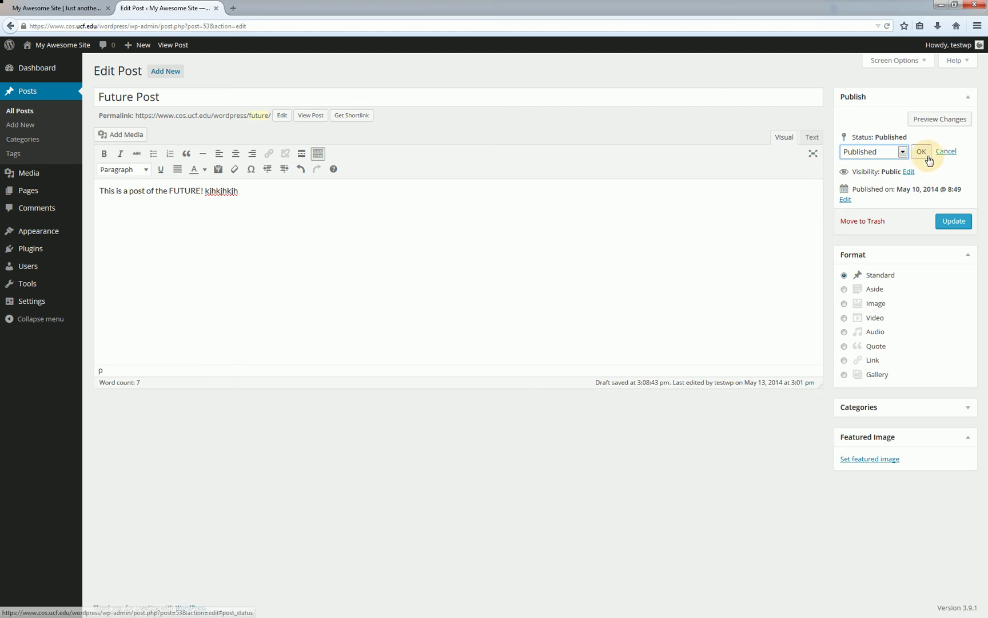
left_click(921, 152)
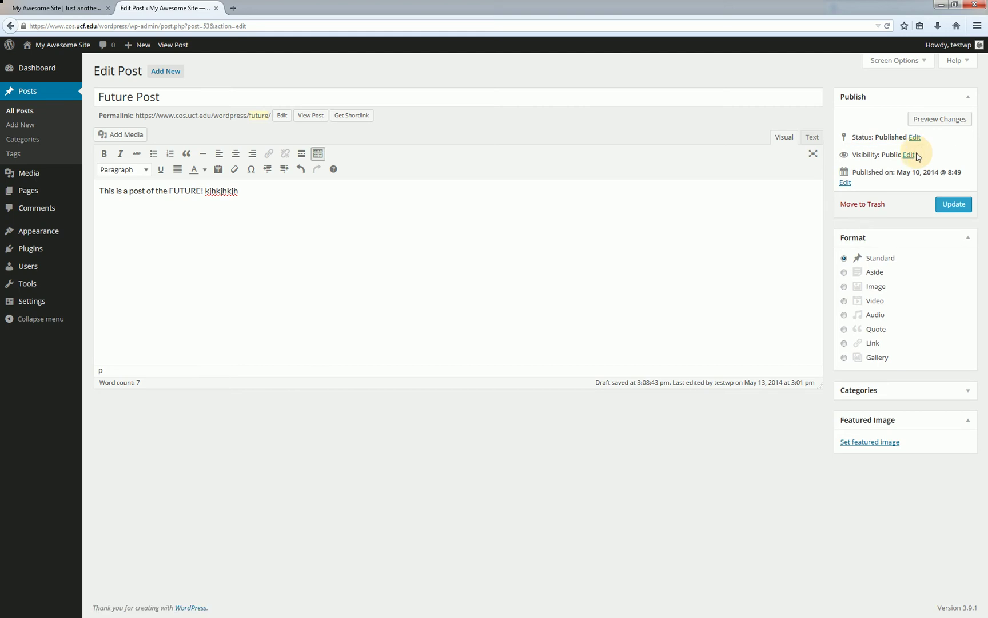
Step: Try the Password protected and Private visibility options for the post, and keep its visibility Public
left_click(909, 155)
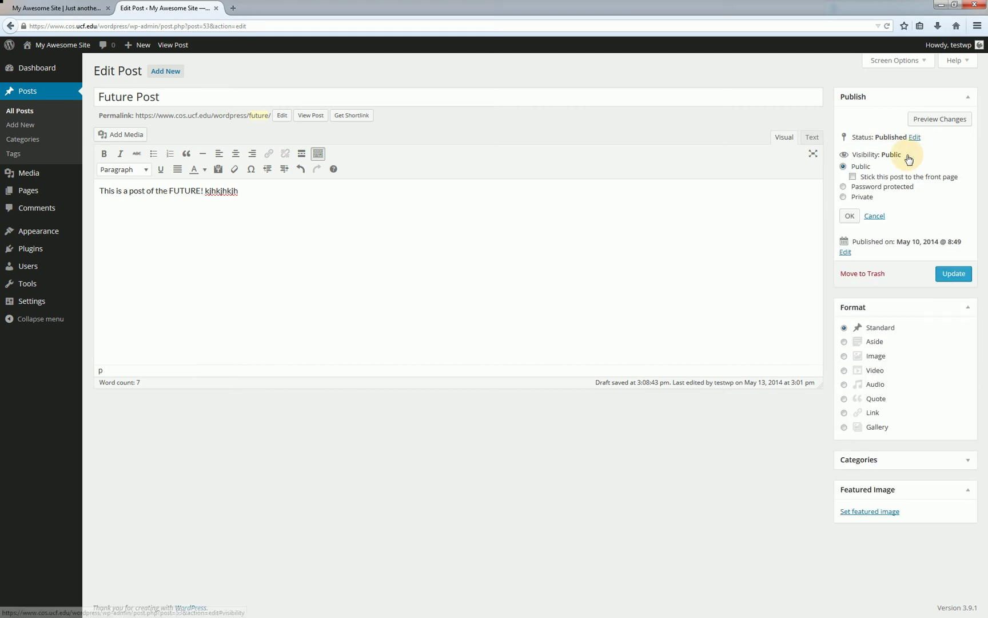
left_click(881, 191)
left_click(880, 196)
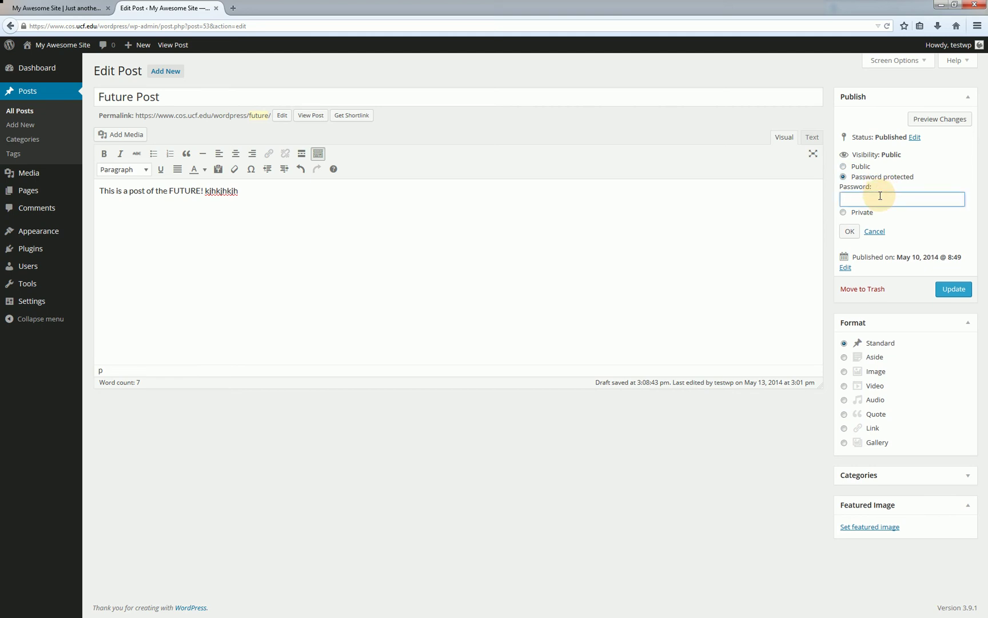
left_click(864, 212)
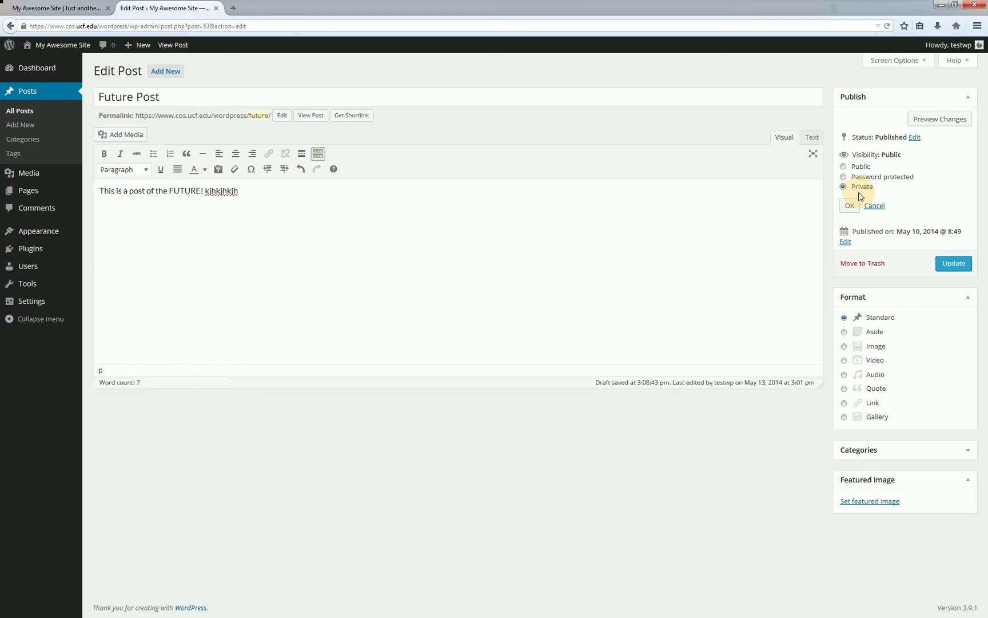
left_click(858, 166)
left_click(851, 216)
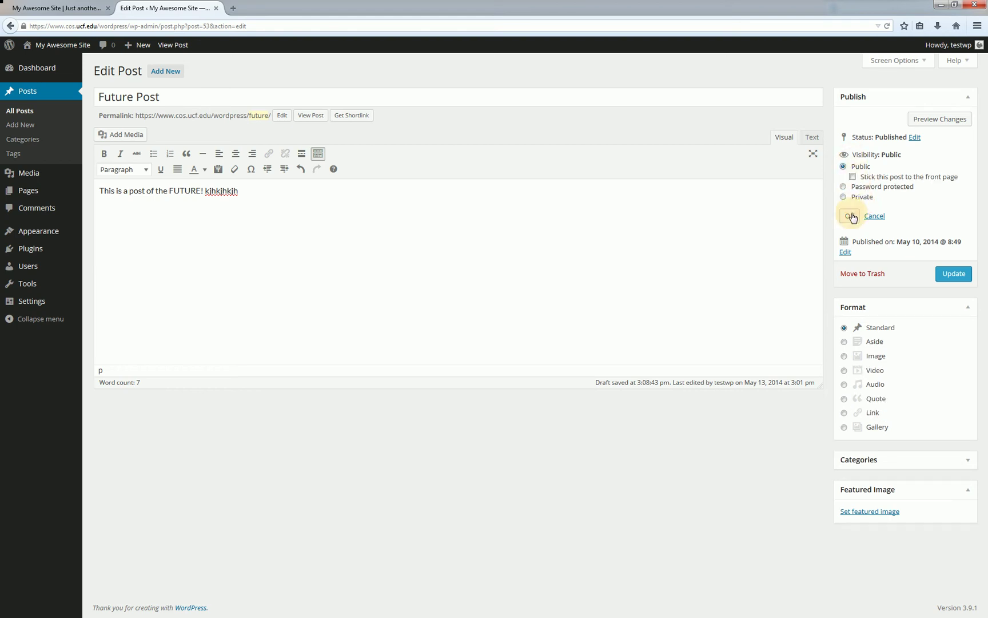
left_click(851, 217)
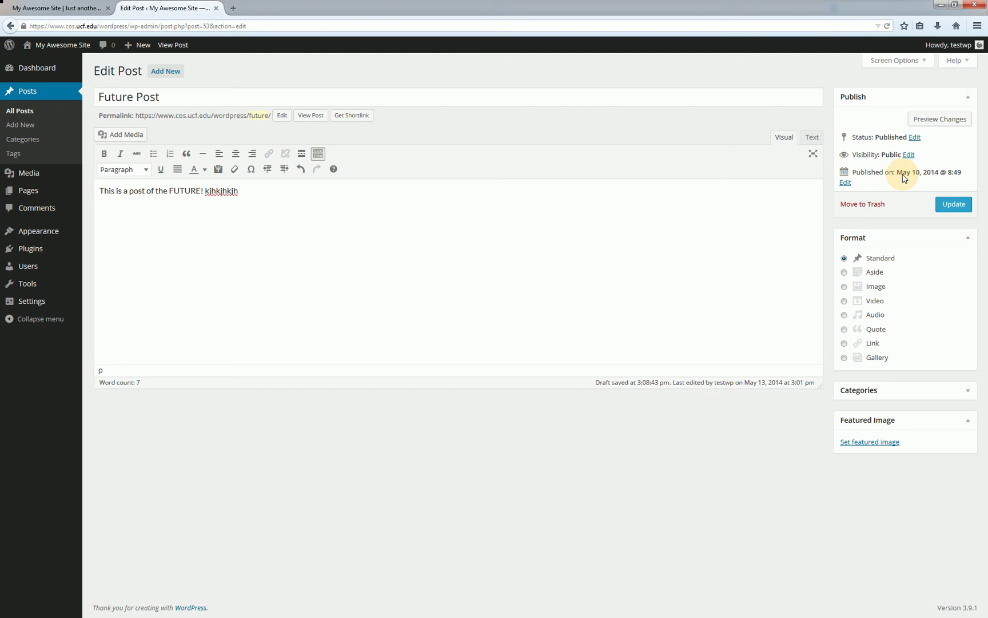
Step: Set the post's publication date to May 15, 2014, keeping the time at 08:49
left_click(846, 182)
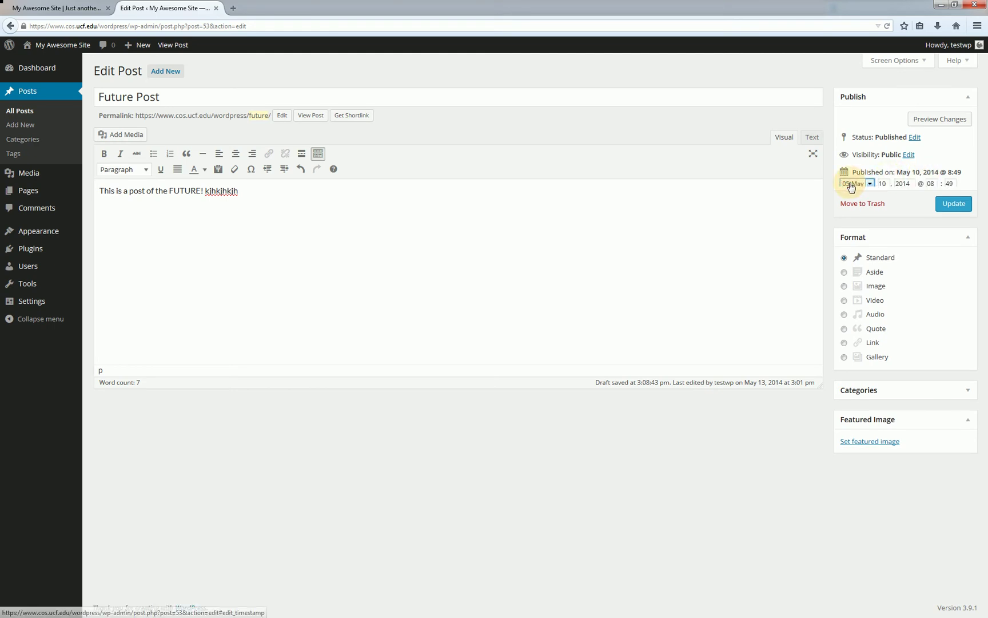
double_click(883, 186)
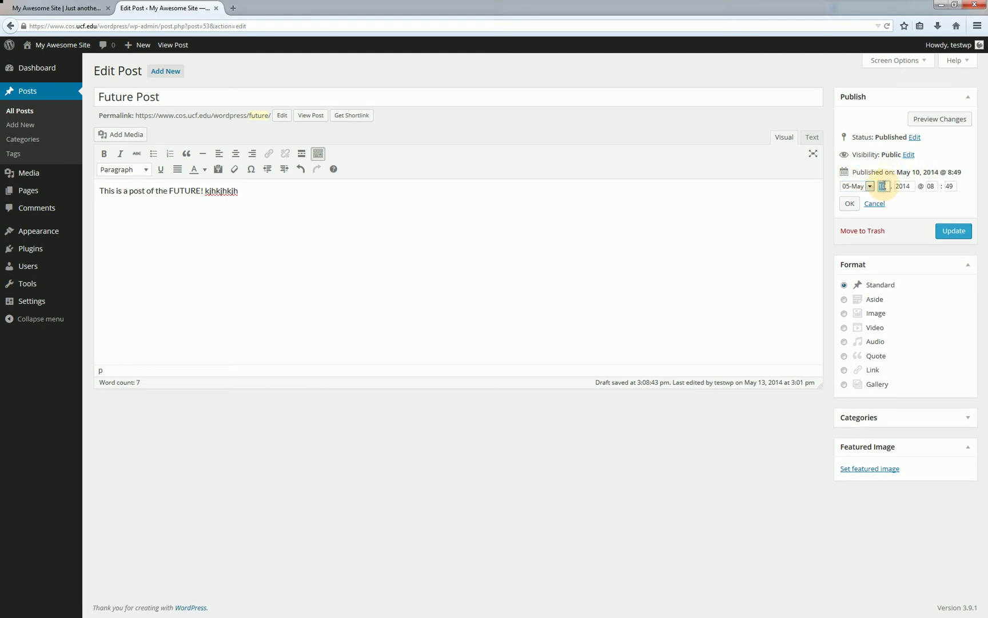
type("5")
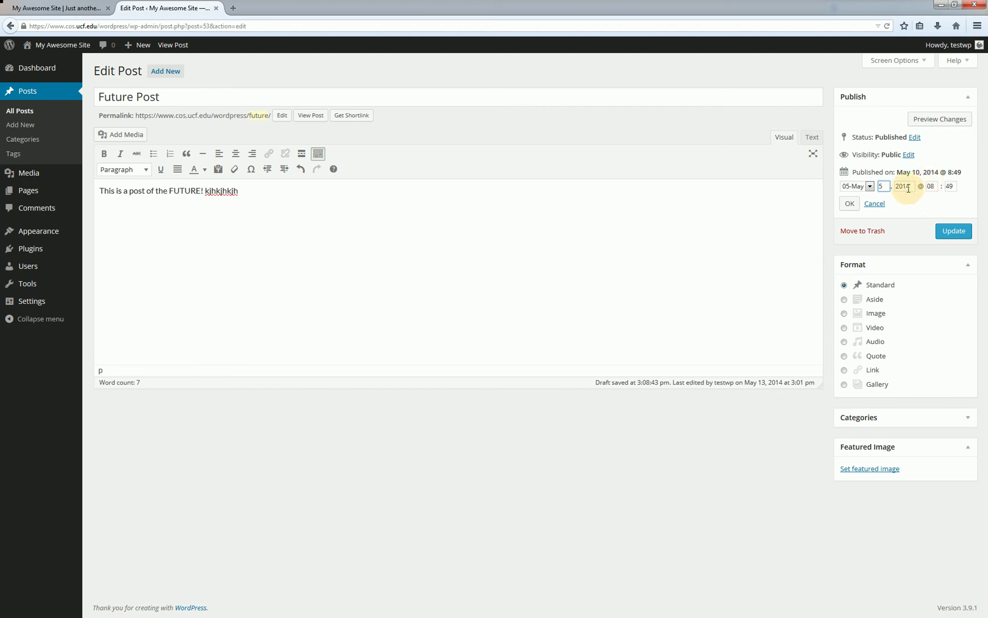
double_click(885, 186)
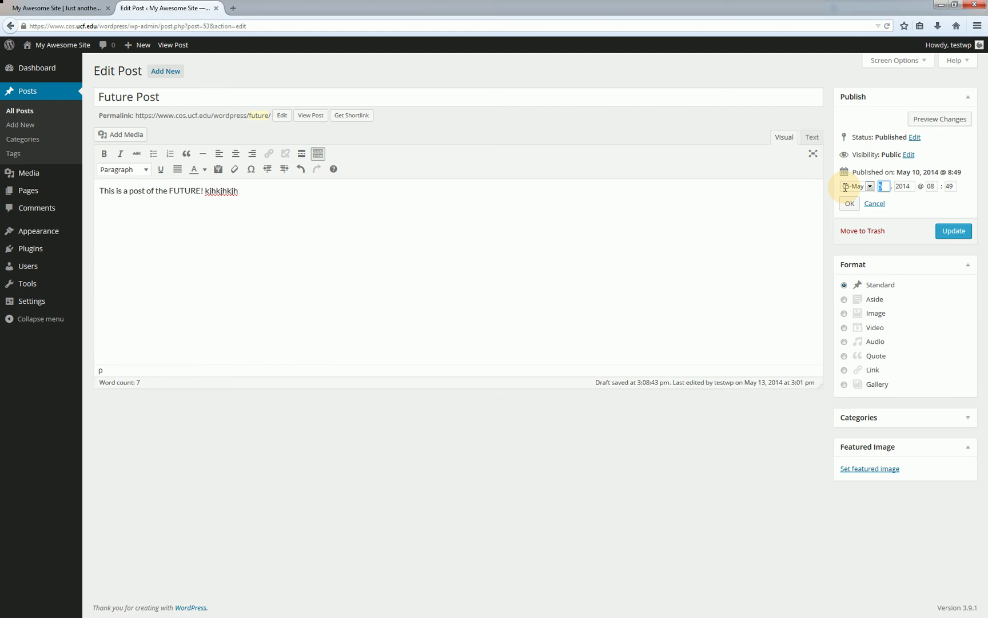
type("15")
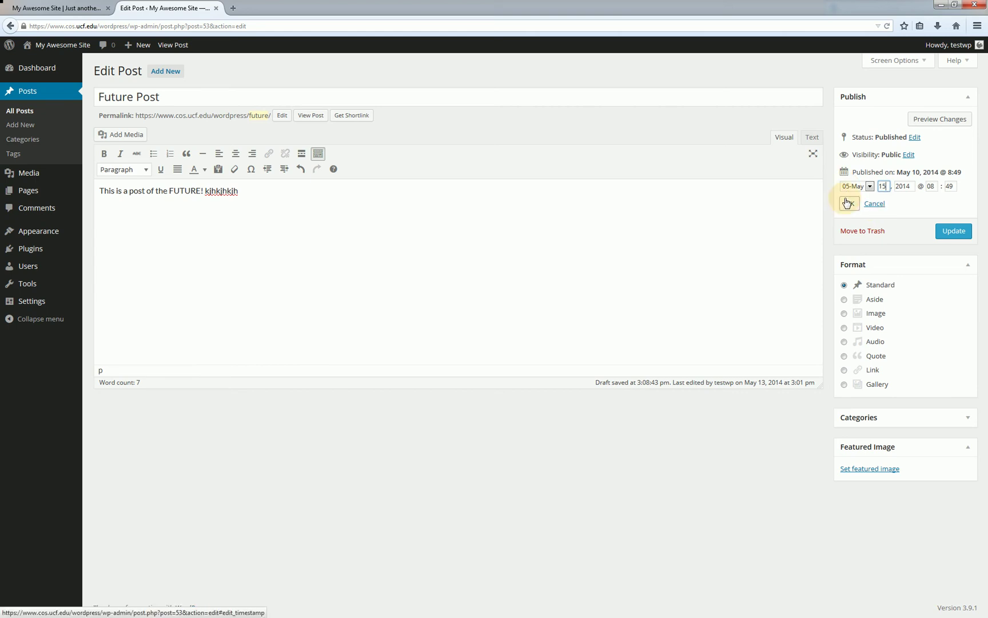
left_click(850, 203)
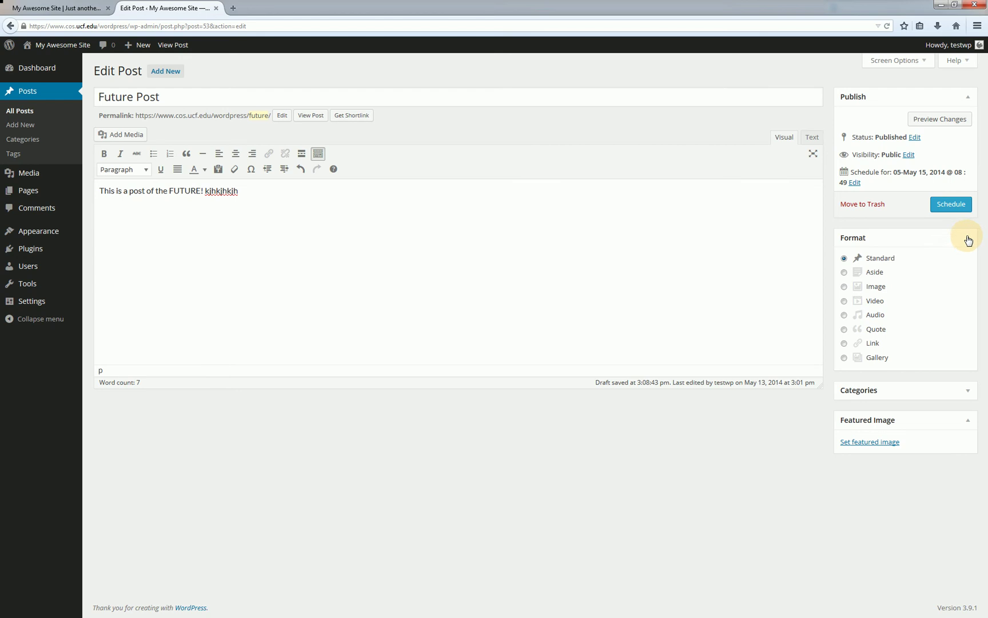
Step: Expand the post's Categories box and compare the most used categories with the full category list
left_click(965, 391)
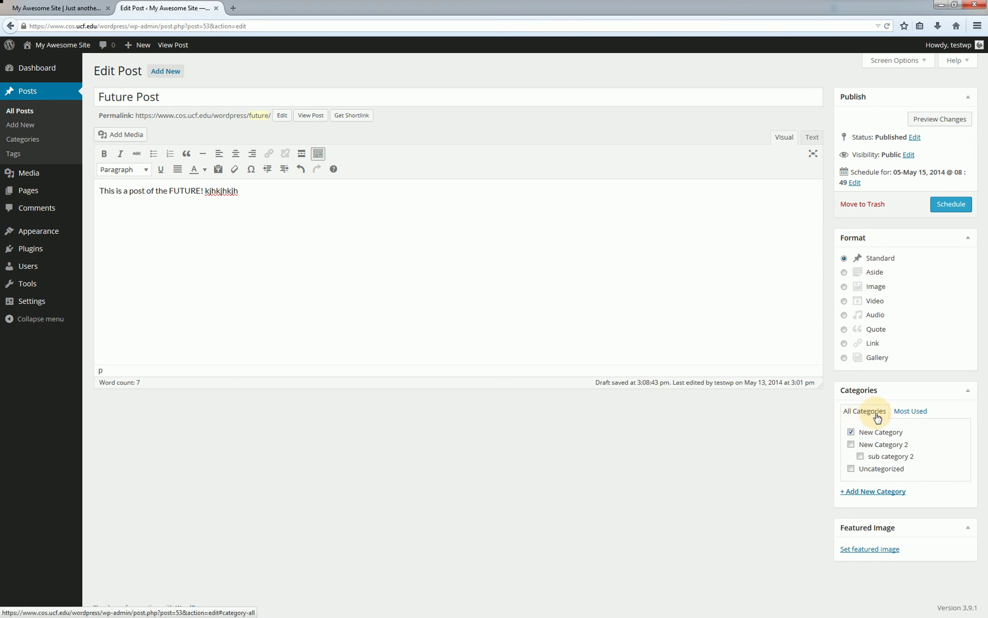
left_click(899, 414)
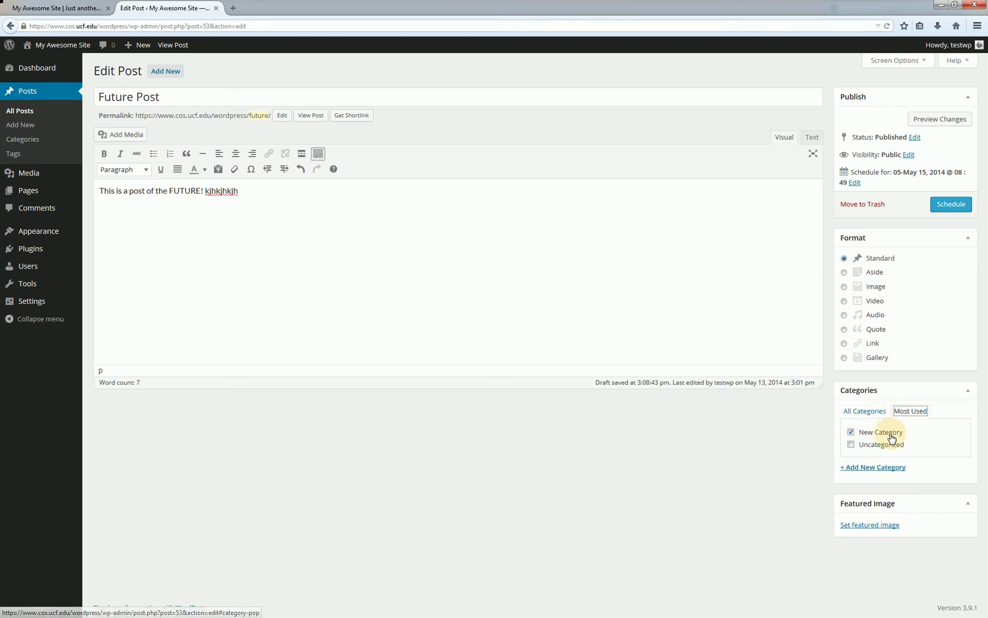
left_click(870, 413)
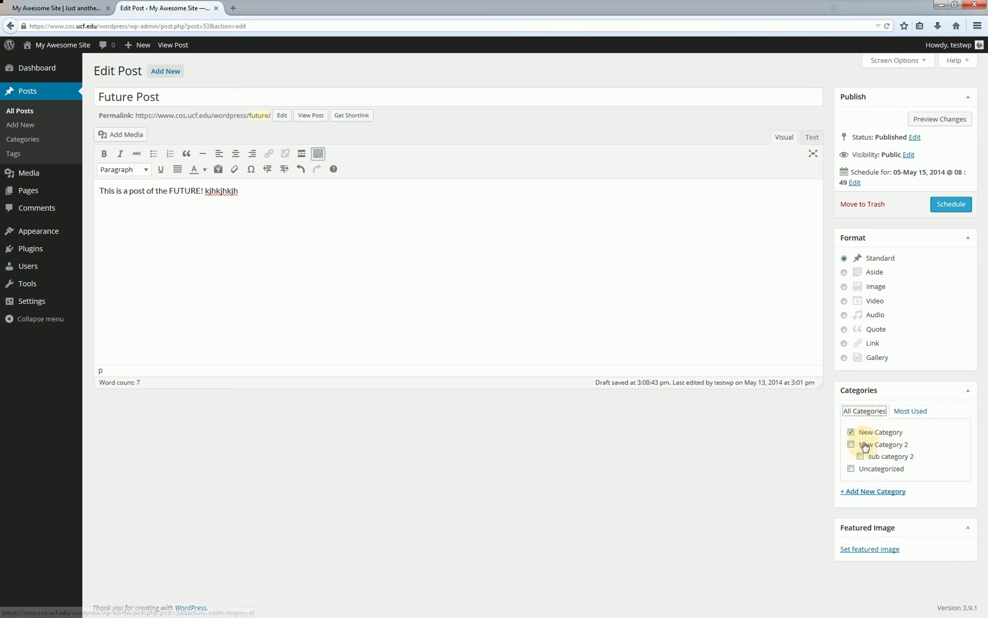
Step: Assign the post to New Category 2 and sub category 2, and review the parent options for adding a new category
left_click(853, 445)
left_click(864, 457)
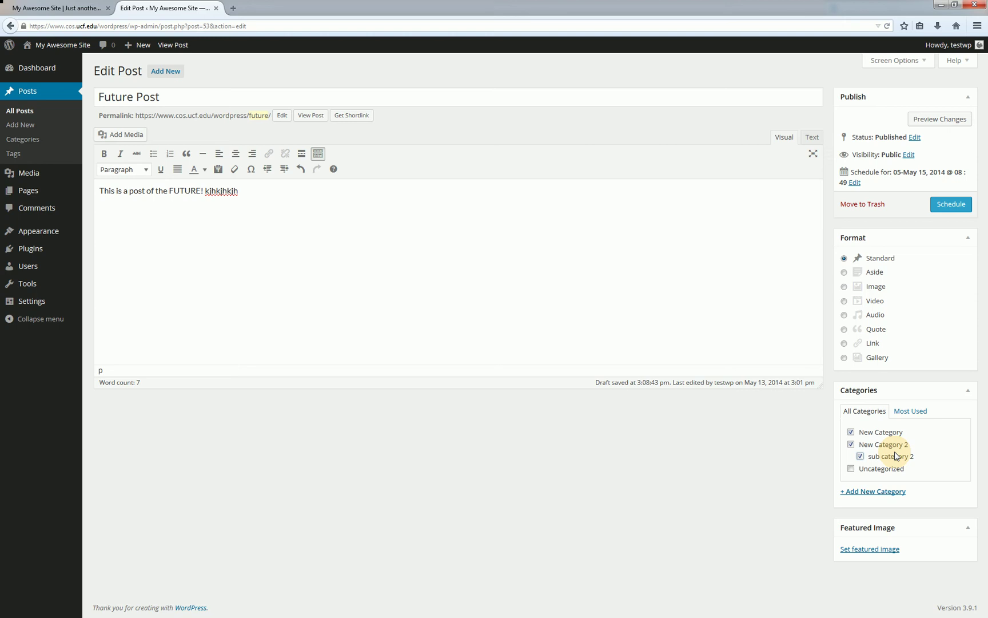
left_click(894, 492)
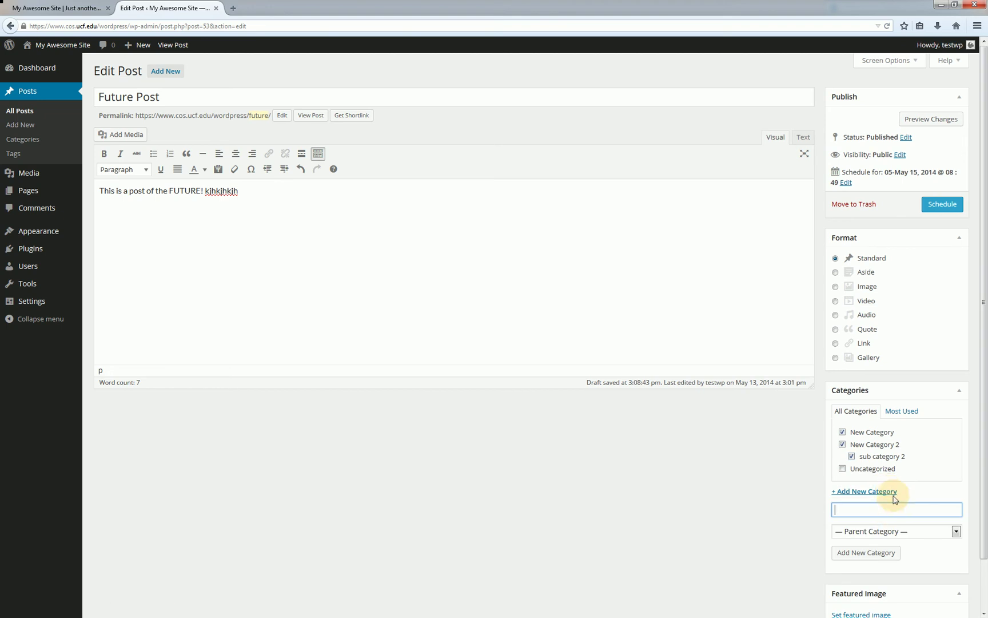
left_click(892, 532)
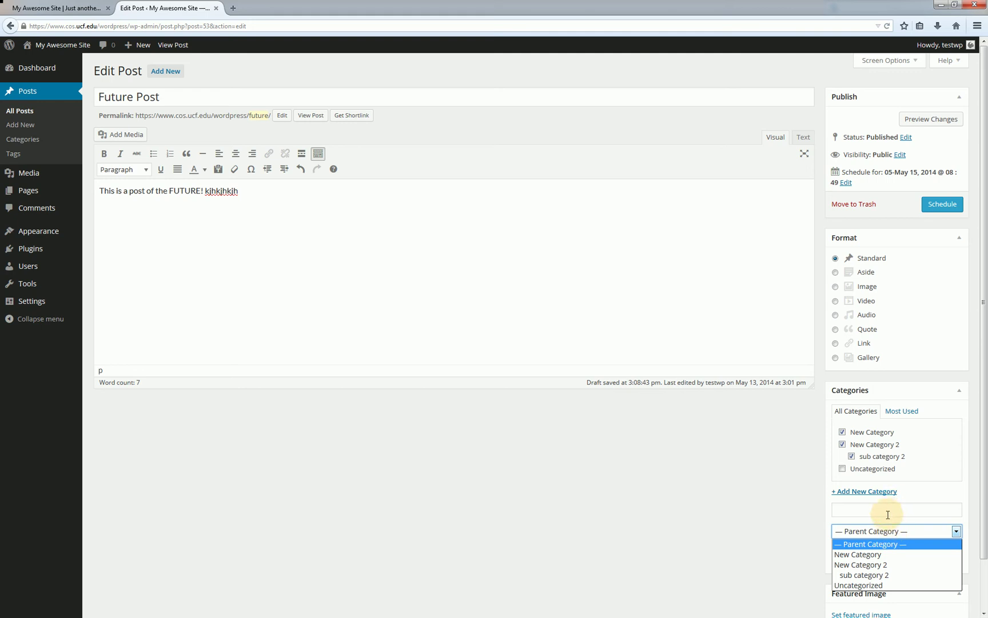
left_click(885, 514)
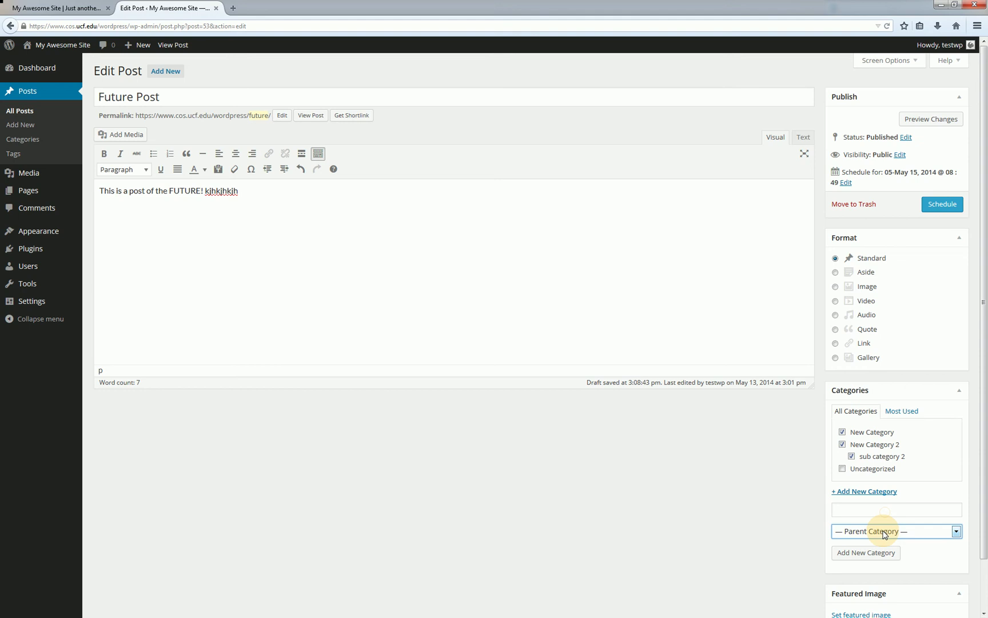
left_click(885, 532)
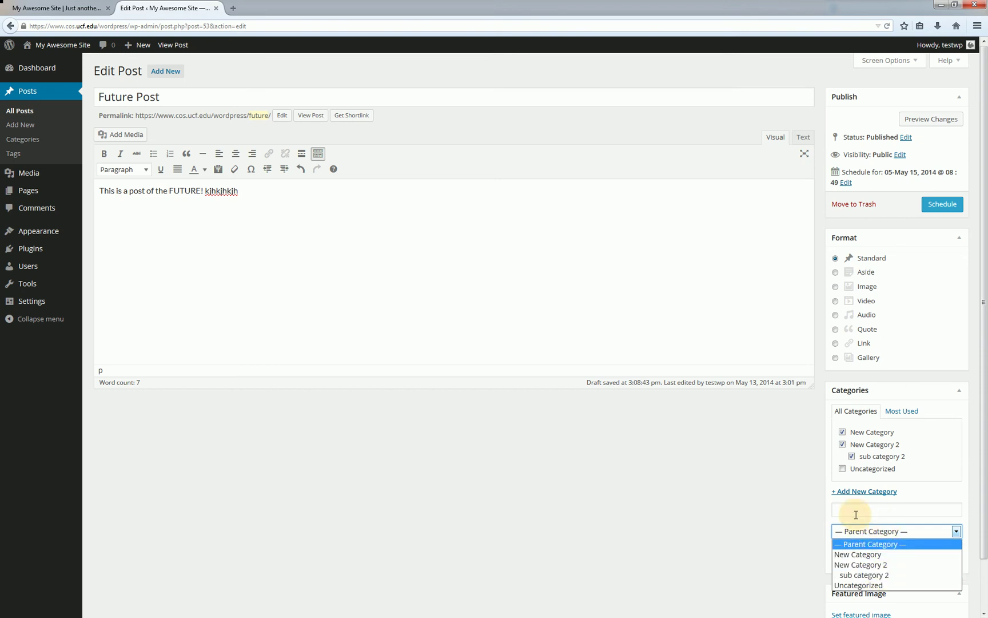
left_click(814, 525)
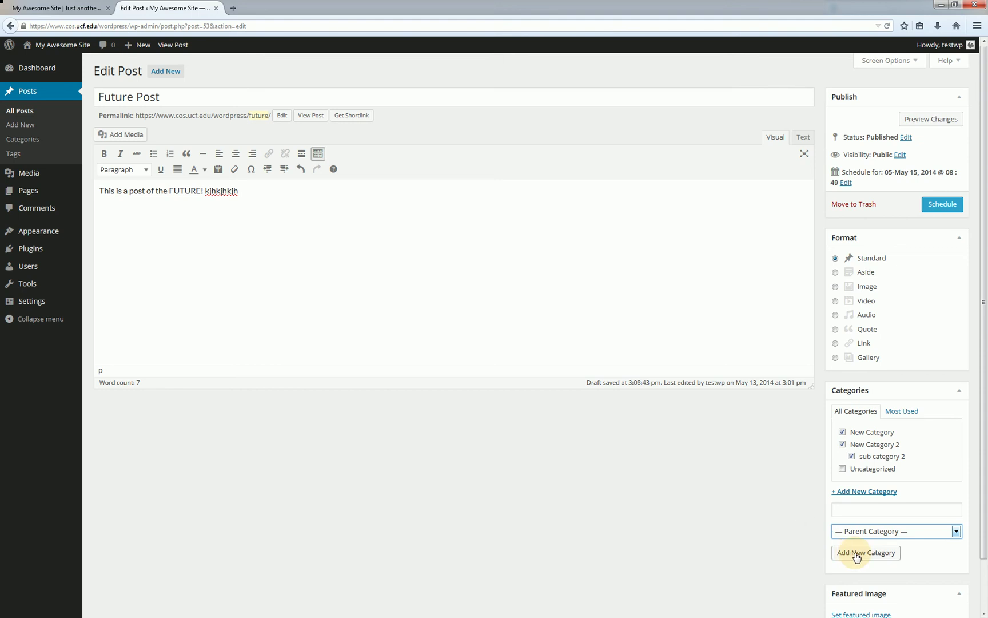
Step: Set the poster_chemistry.jpg picture from the media library as the post's featured image
scroll(803, 539, "down", 2)
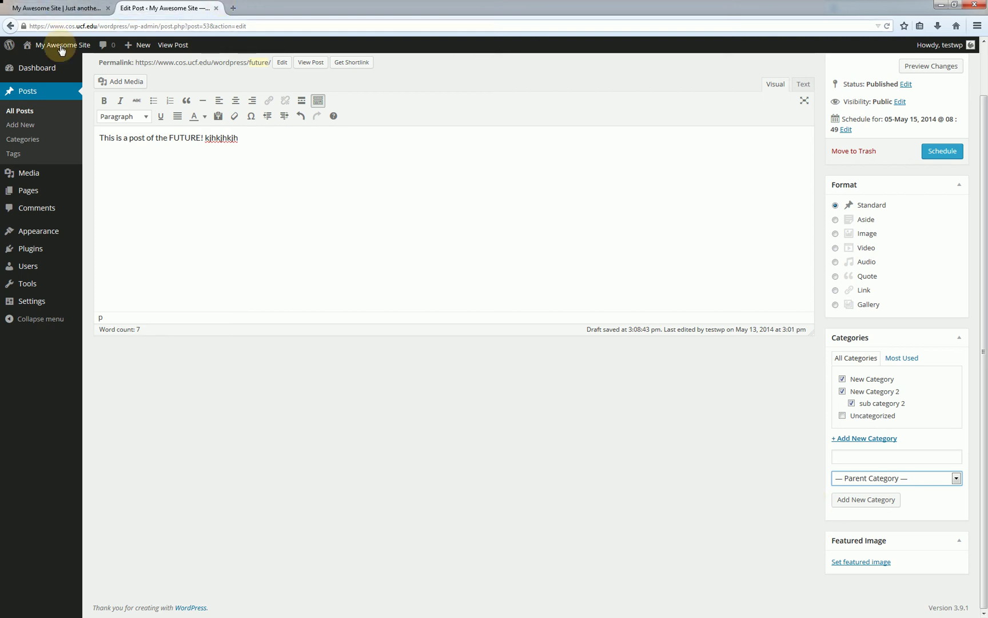
left_click(869, 561)
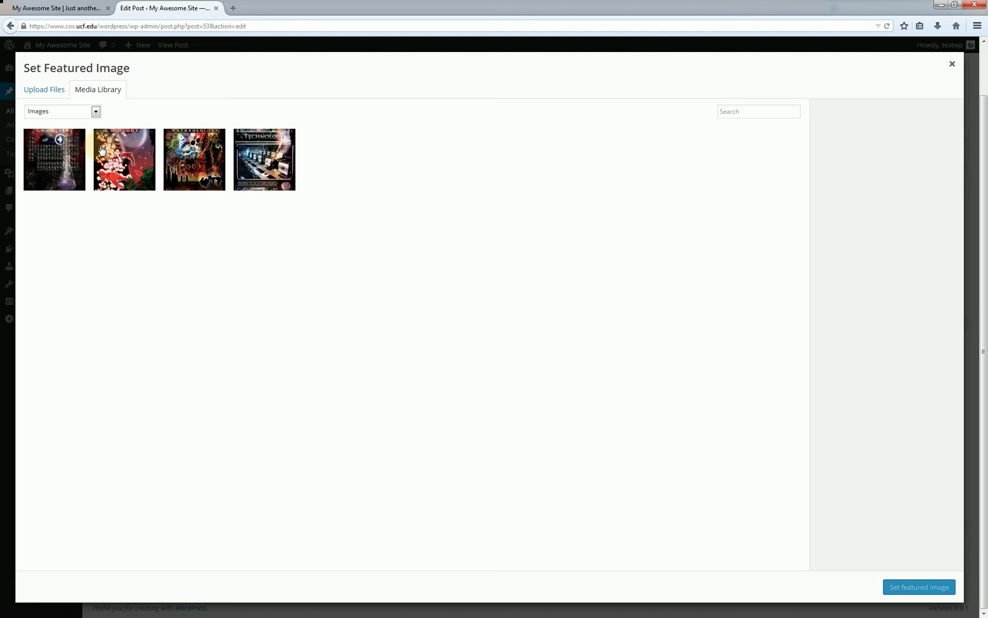
left_click(70, 153)
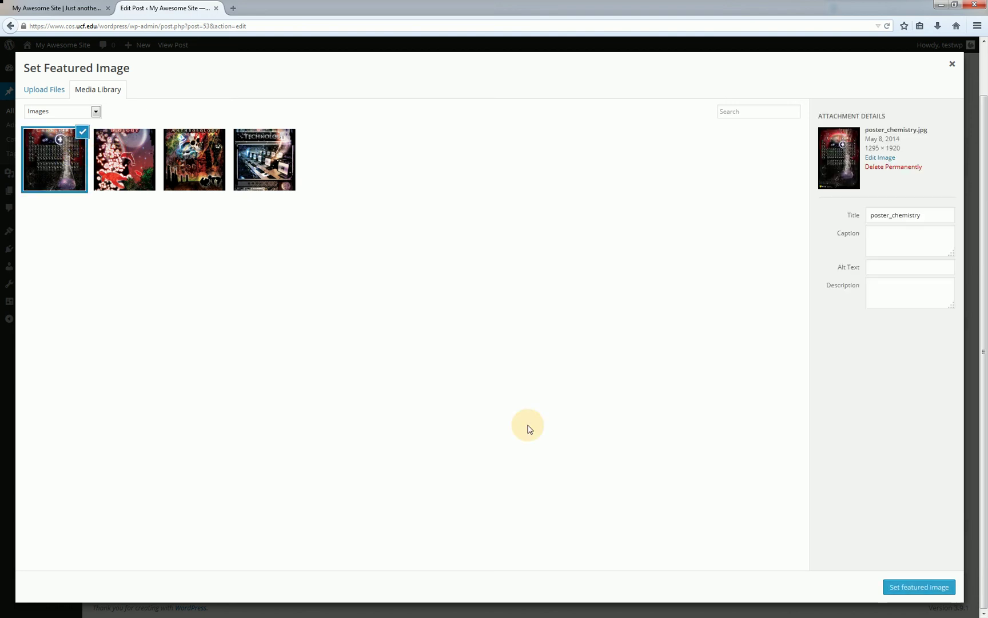
left_click(907, 586)
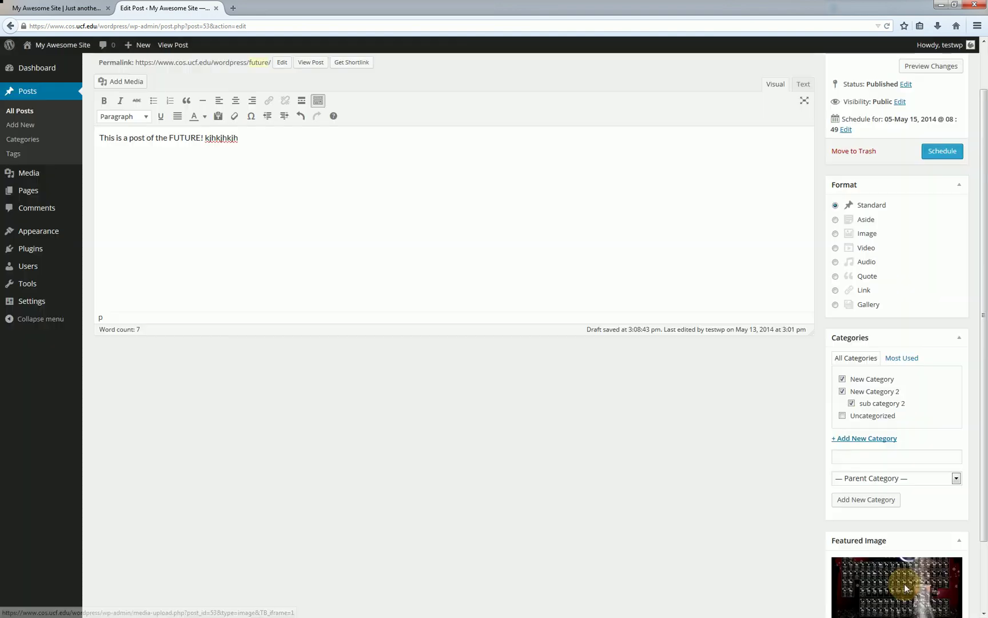
scroll(730, 518, "down", 3)
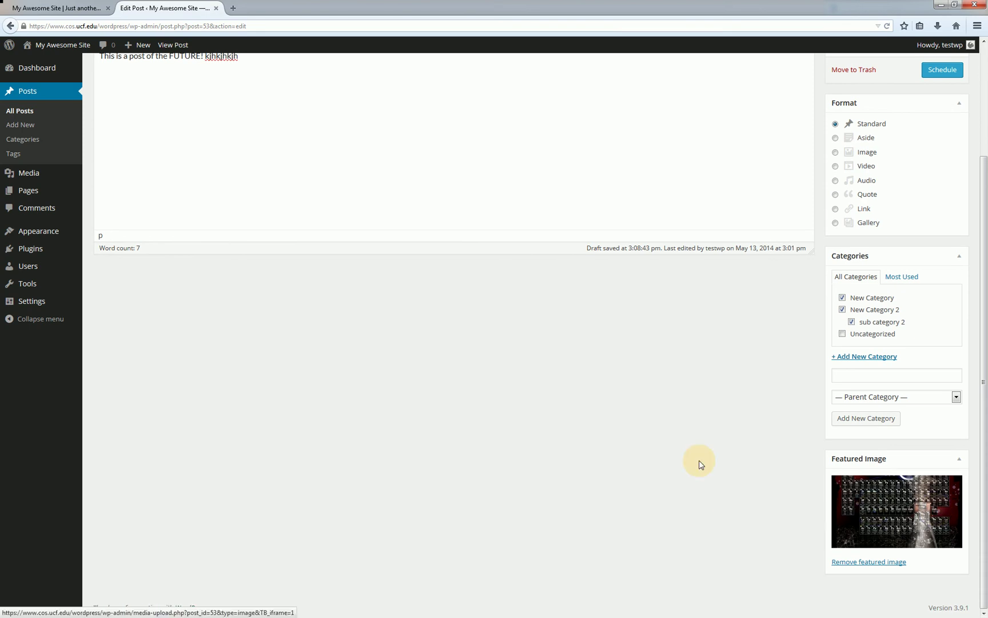
Step: Set the post's publication date to May 5, 2014 and update the post
scroll(811, 243, "up", 3)
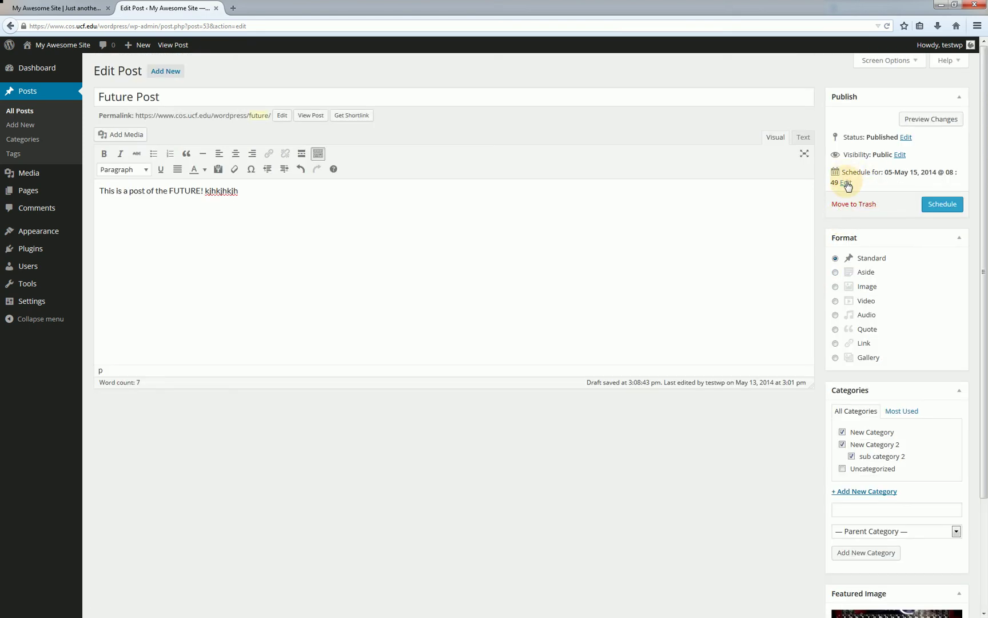
left_click(845, 183)
double_click(874, 195)
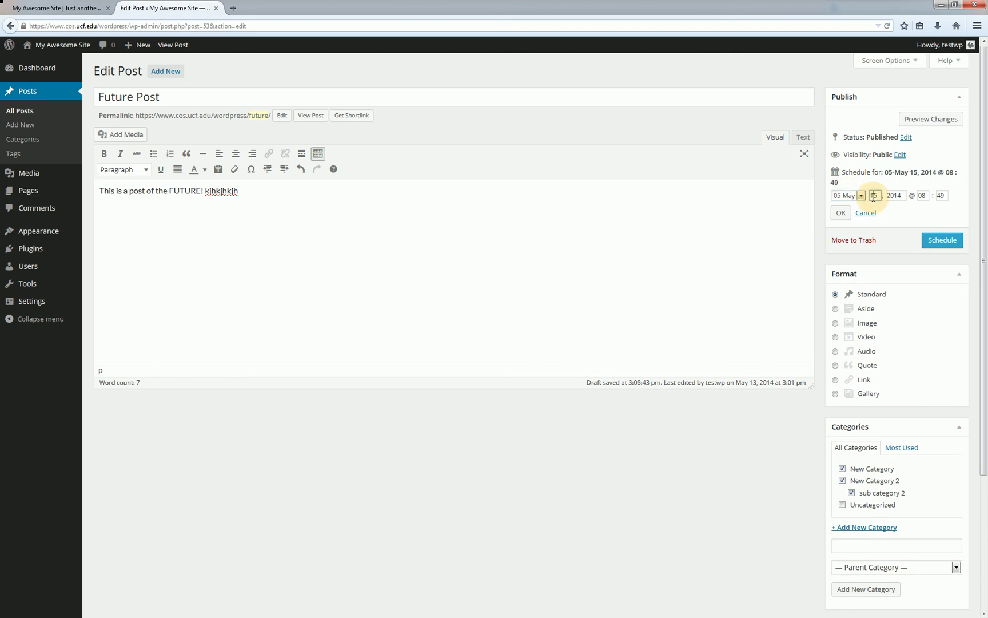
type("5")
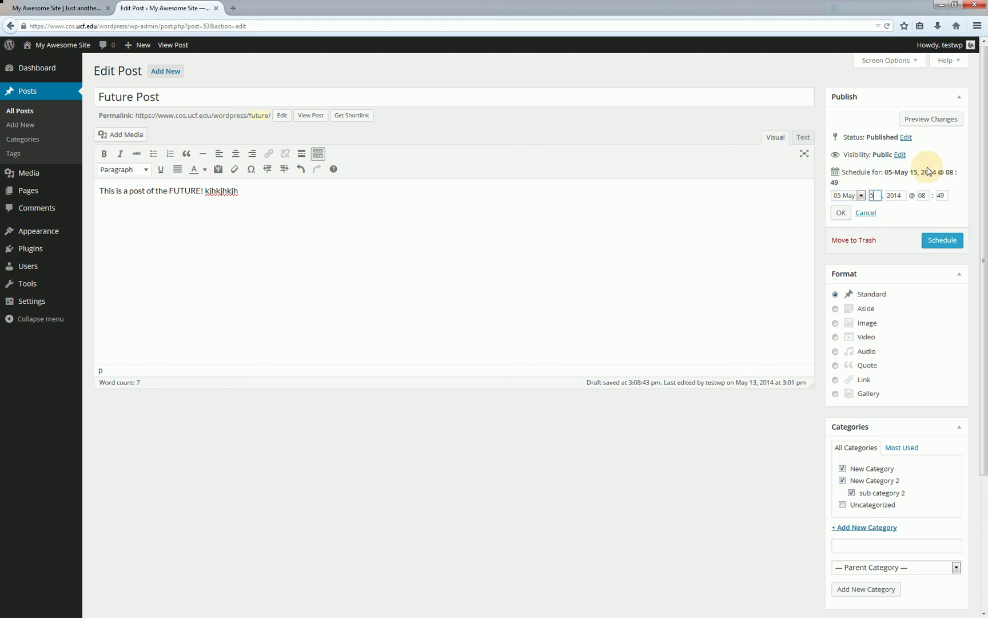
left_click(840, 212)
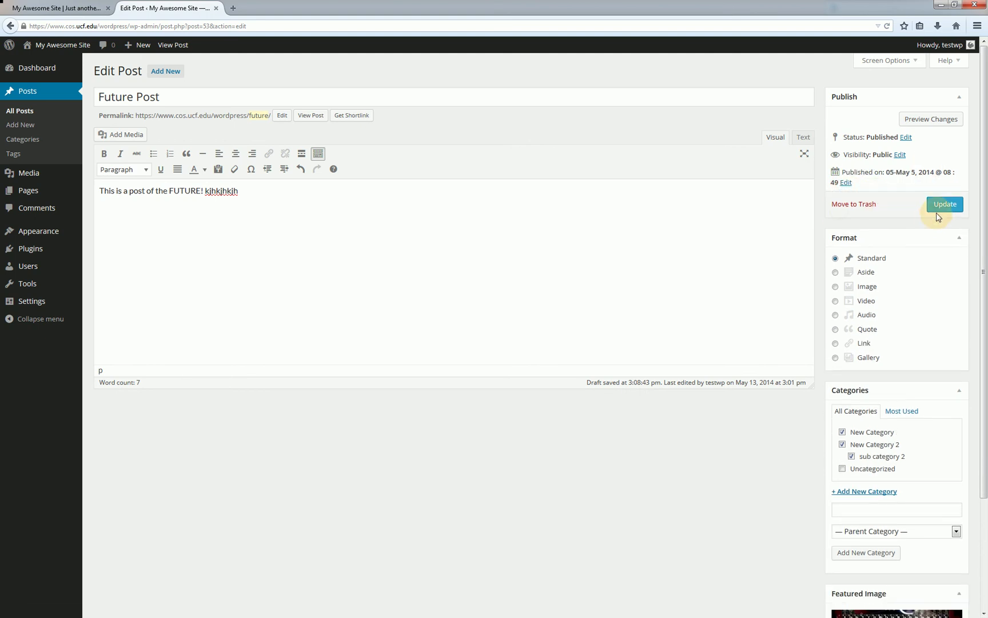
left_click(939, 215)
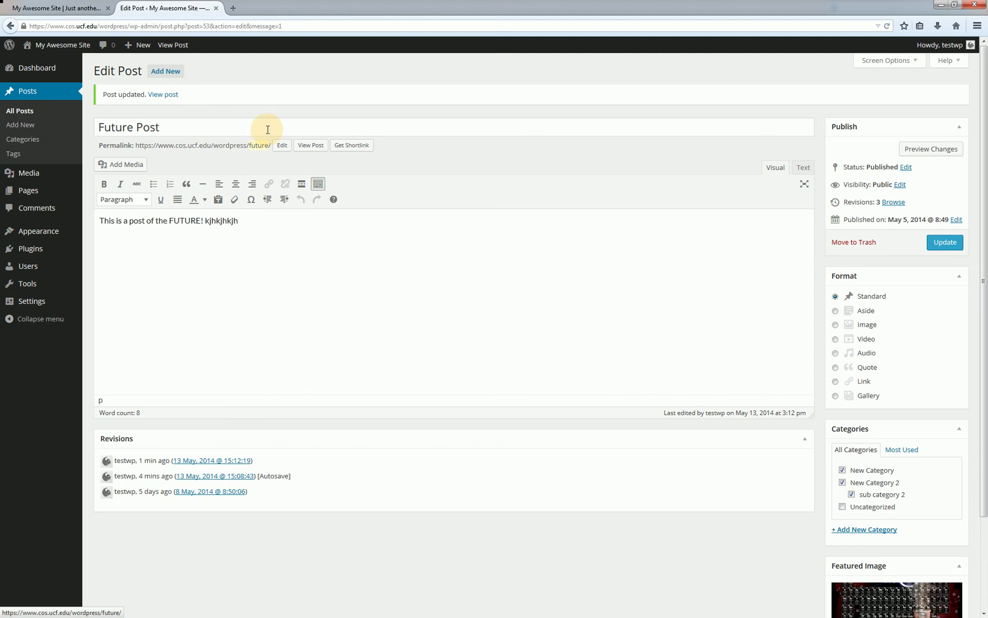
Step: View the updated Future Post on the live site and return to its editor
left_click(311, 146)
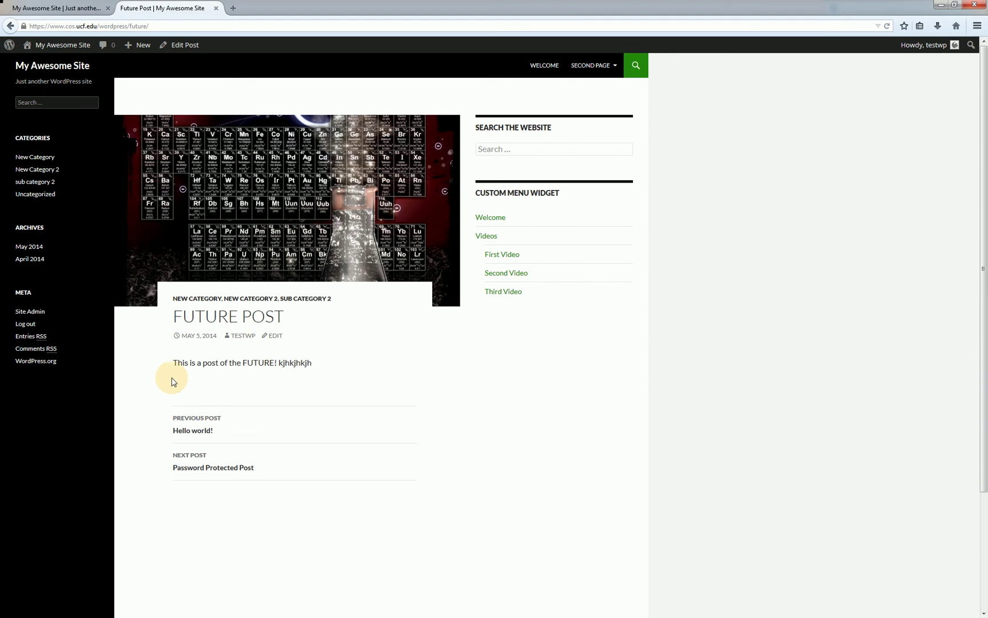
key("alt+Left")
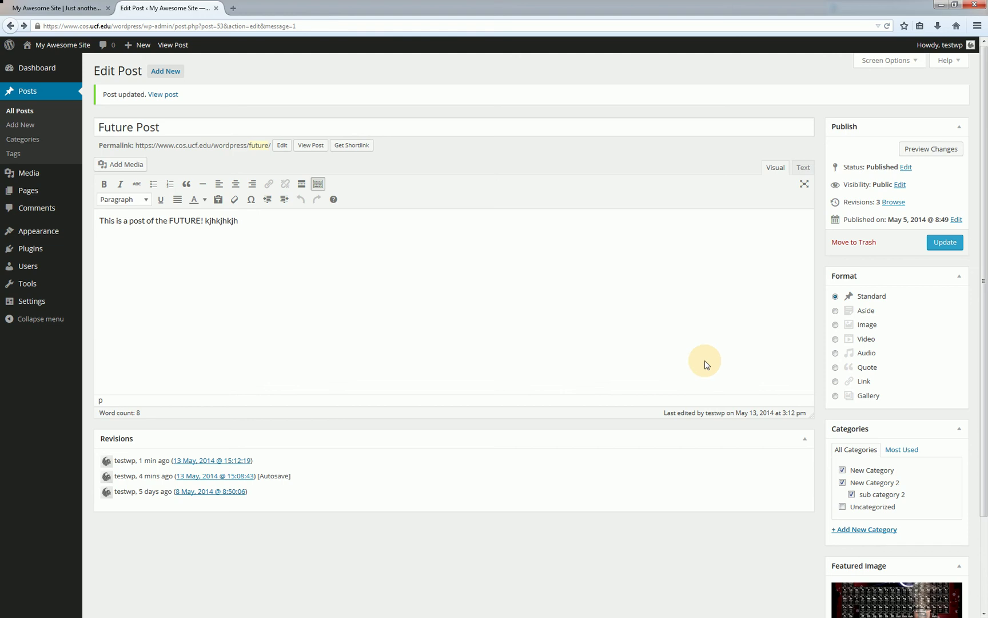
scroll(707, 361, "down", 3)
scroll(712, 366, "up", 3)
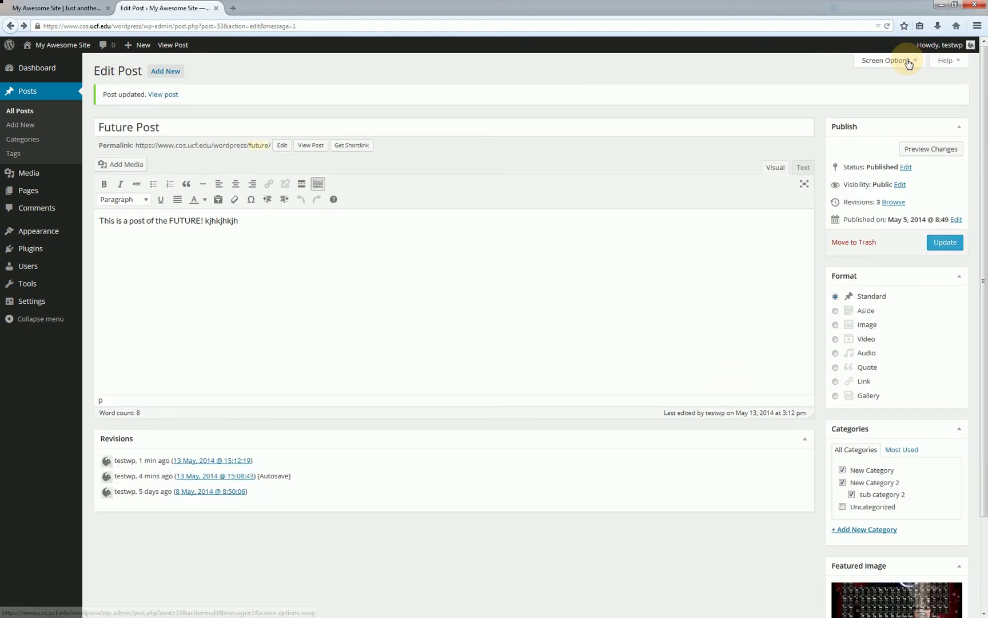
Step: Enable the Tags box on the post editing screen and place the cursor in its tag entry field
left_click(900, 60)
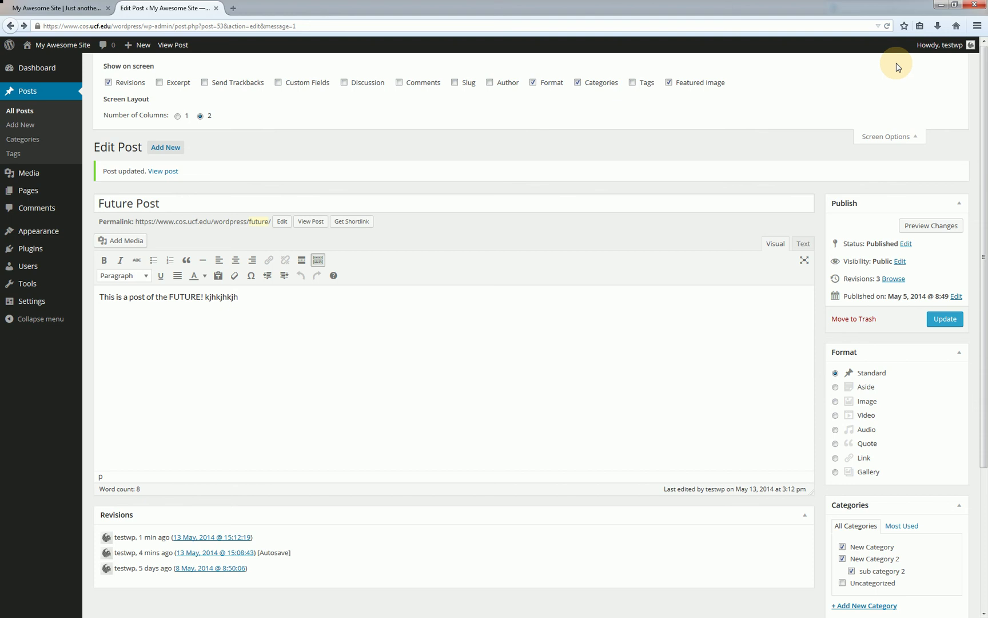
left_click(633, 83)
left_click(864, 138)
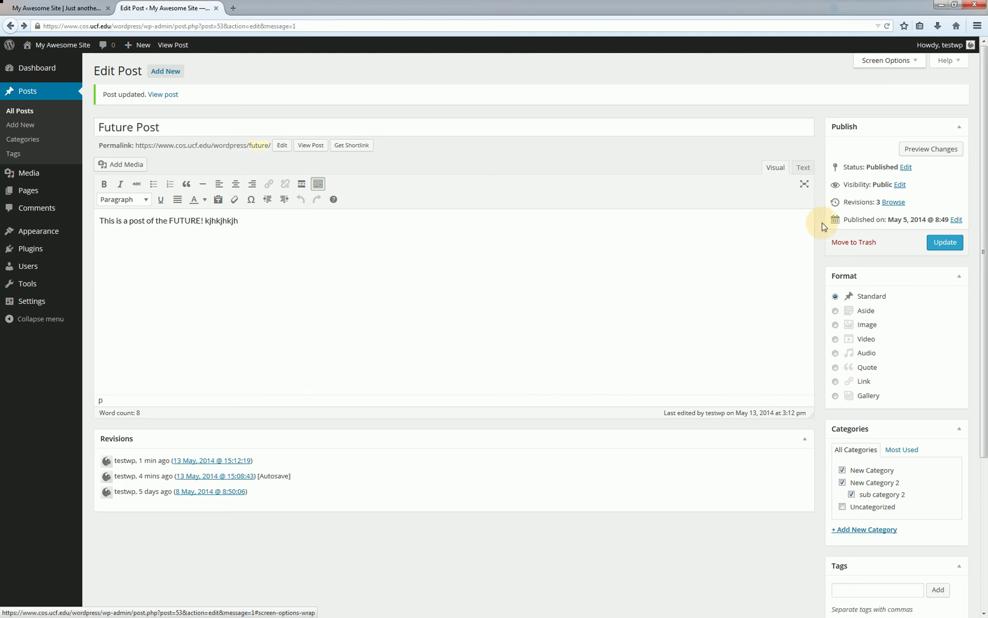
scroll(861, 434, "down", 4)
scroll(861, 435, "down", 2)
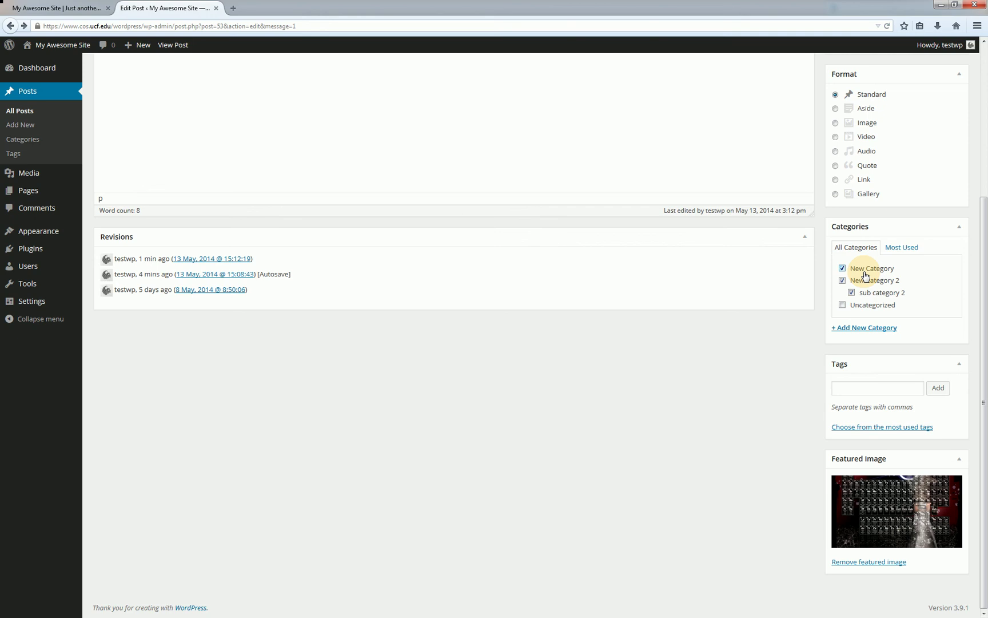
left_click(884, 386)
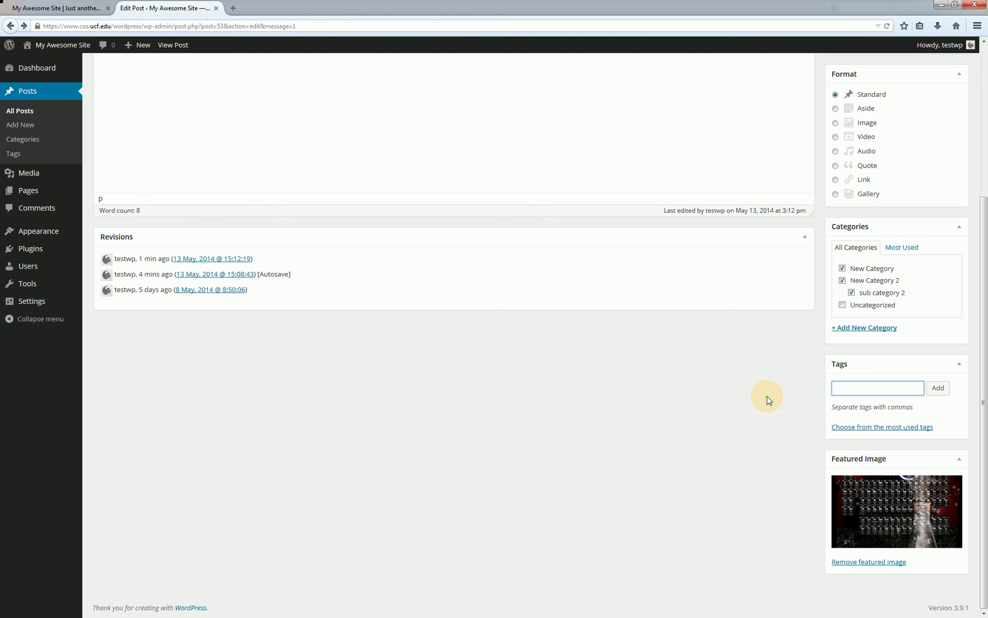
Step: Look at the blank new post screen, and open the Categories management page to review the existing categories
scroll(767, 399, "up", 5)
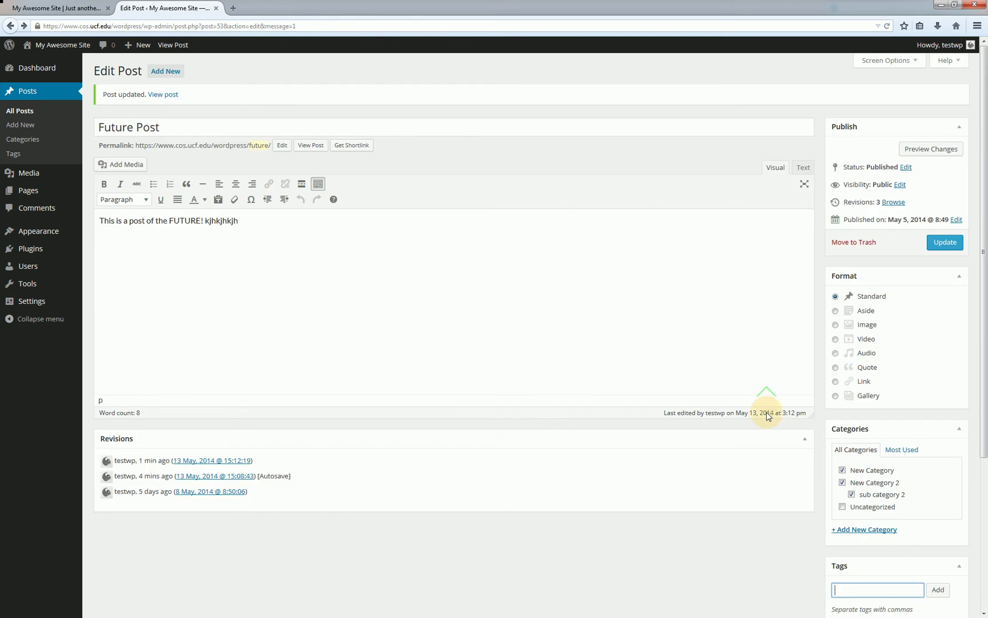
left_click(50, 131)
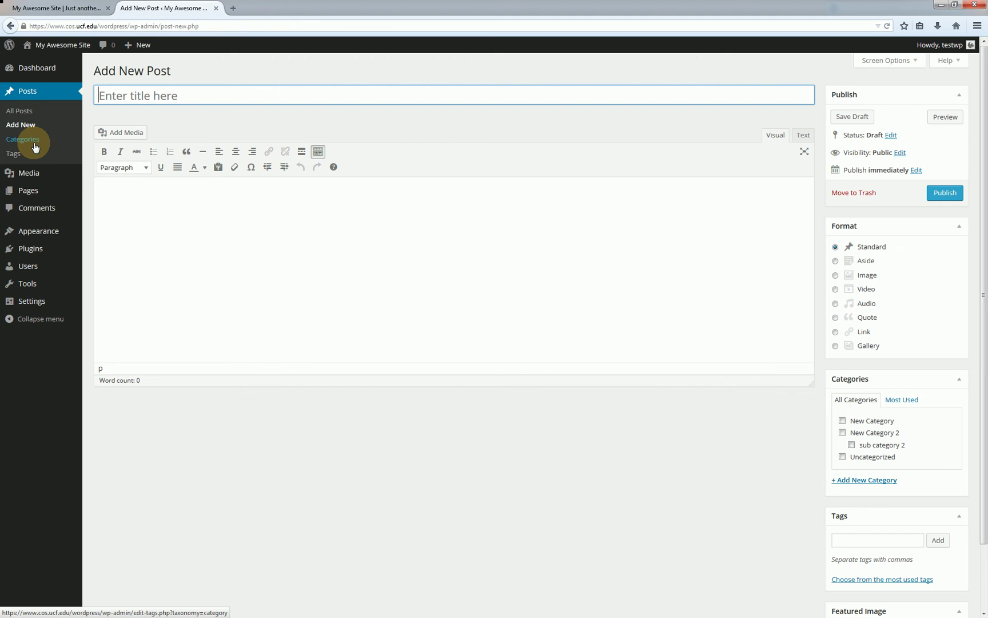
left_click(34, 145)
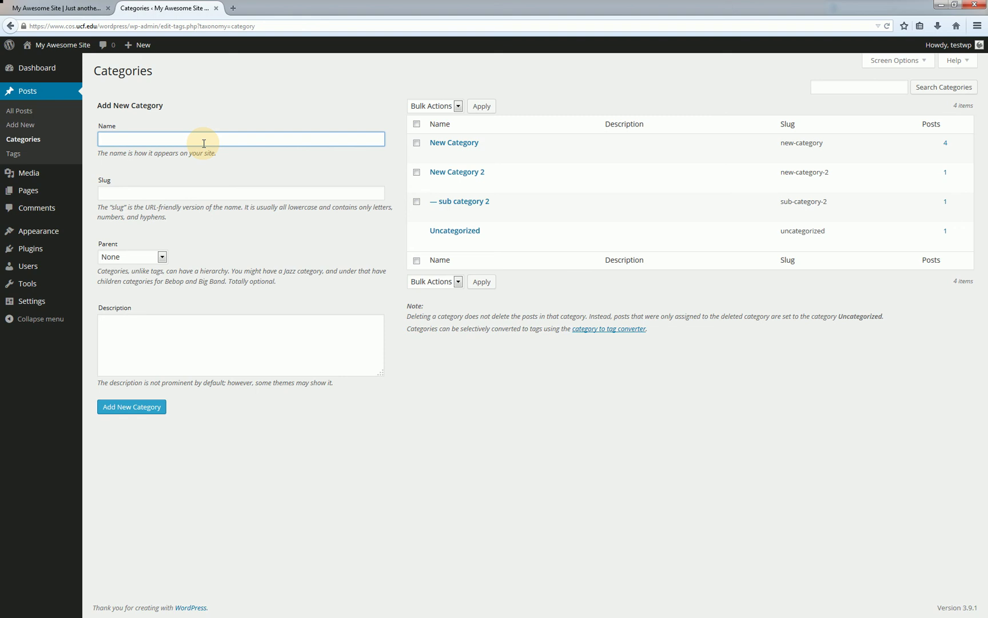
mouse_move(439, 147)
mouse_move(634, 146)
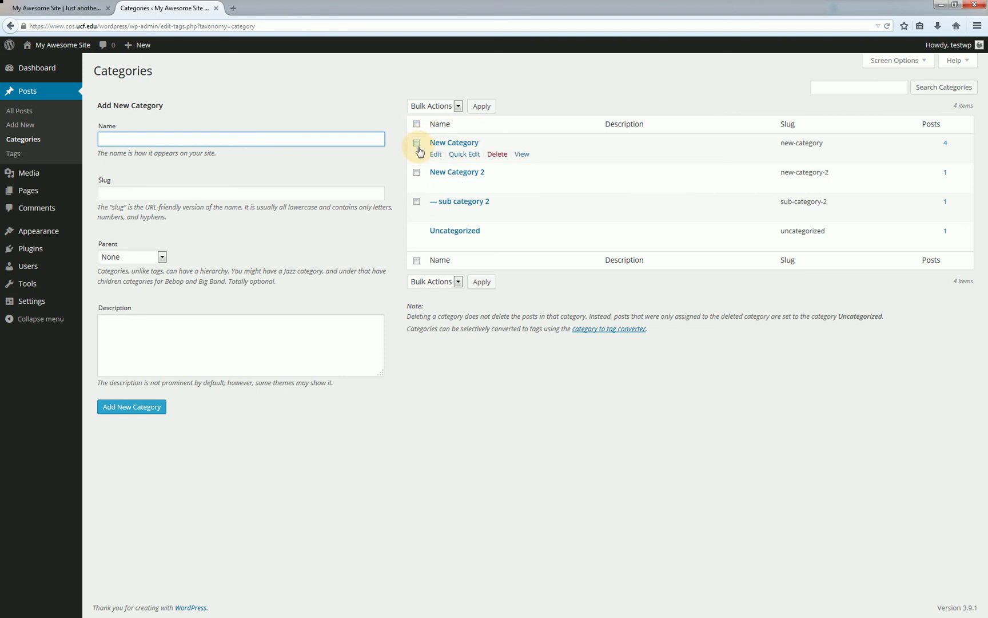
Step: Select New Category and New Category 2, and review the available bulk actions without applying any
left_click(418, 172)
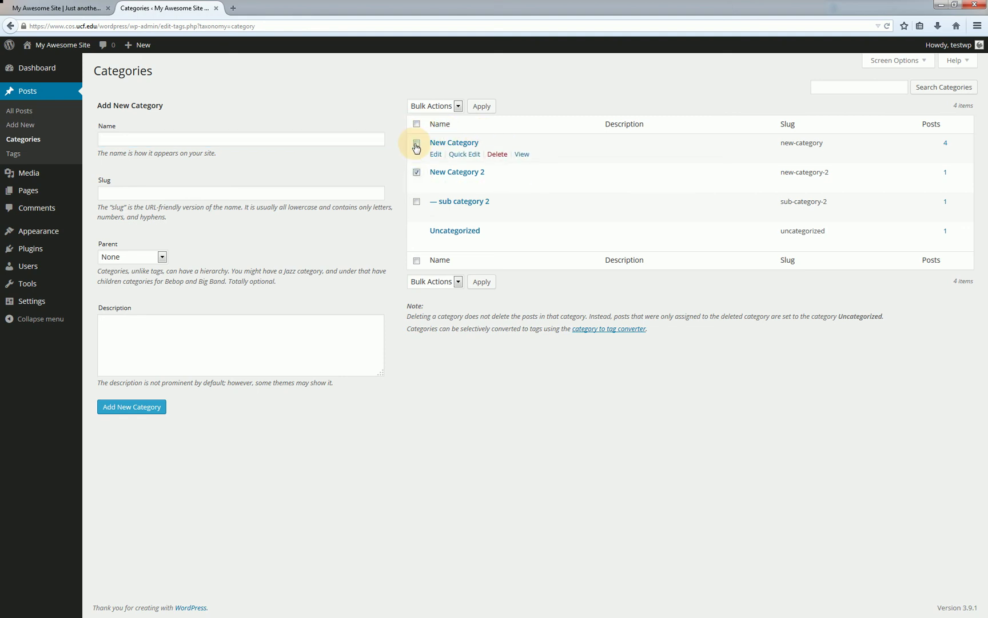
left_click(417, 143)
left_click(422, 109)
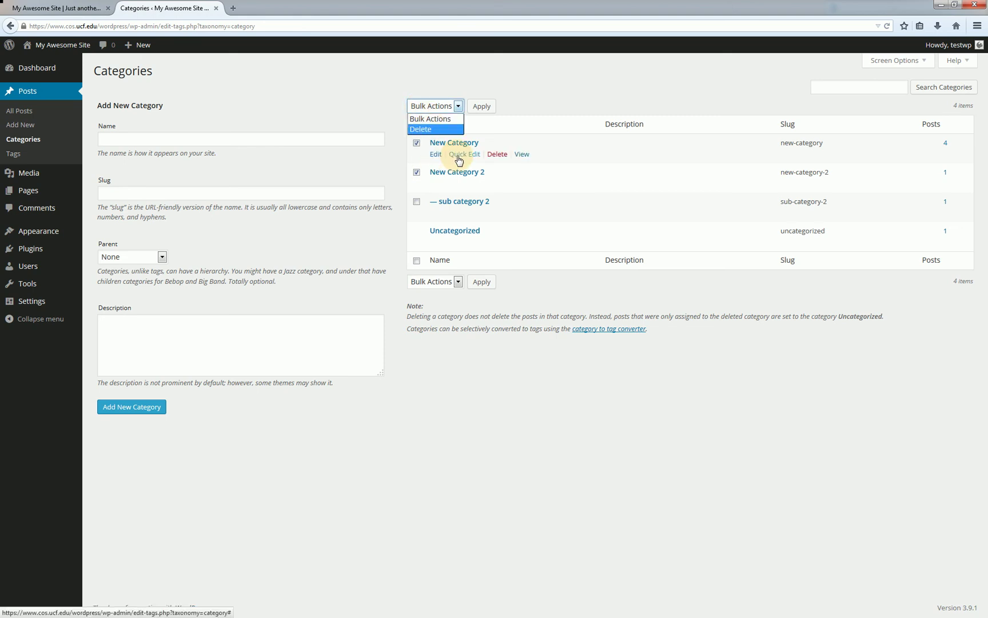
left_click(554, 127)
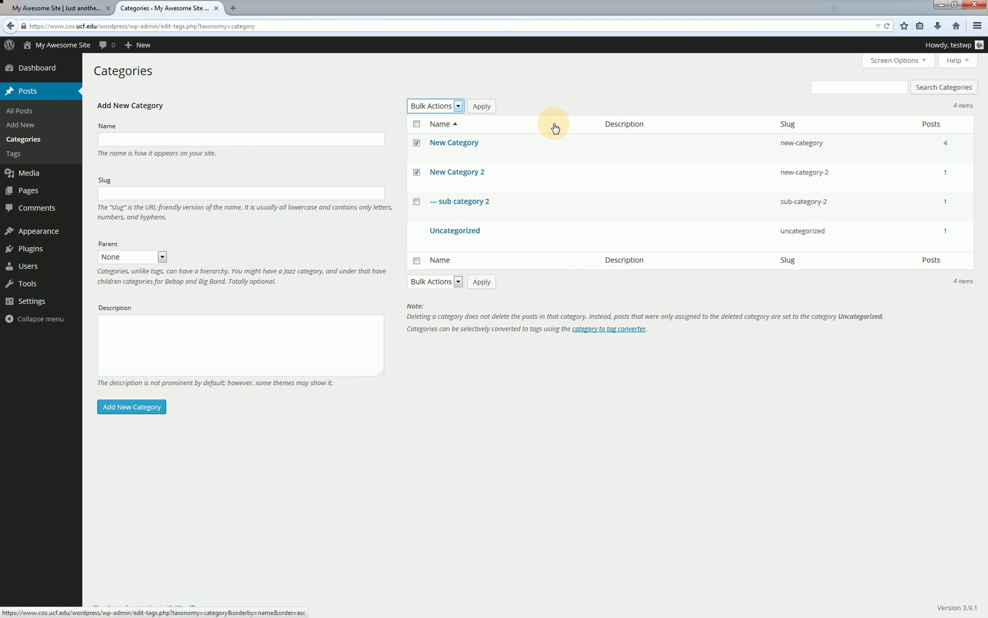
mouse_move(509, 214)
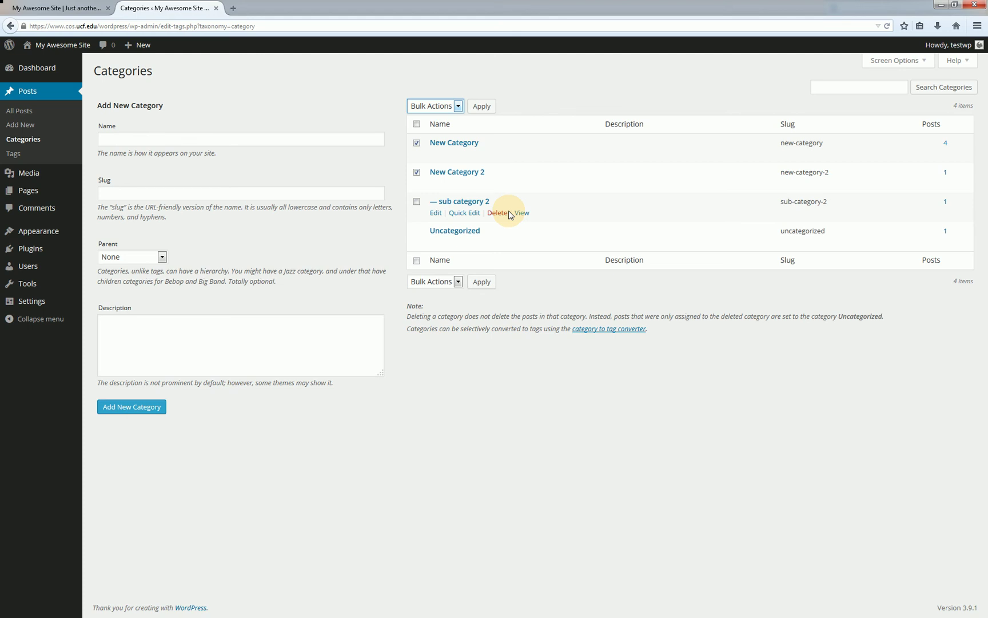
Step: Check the category filter options in the list of all posts and return to the Categories management page
left_click(35, 116)
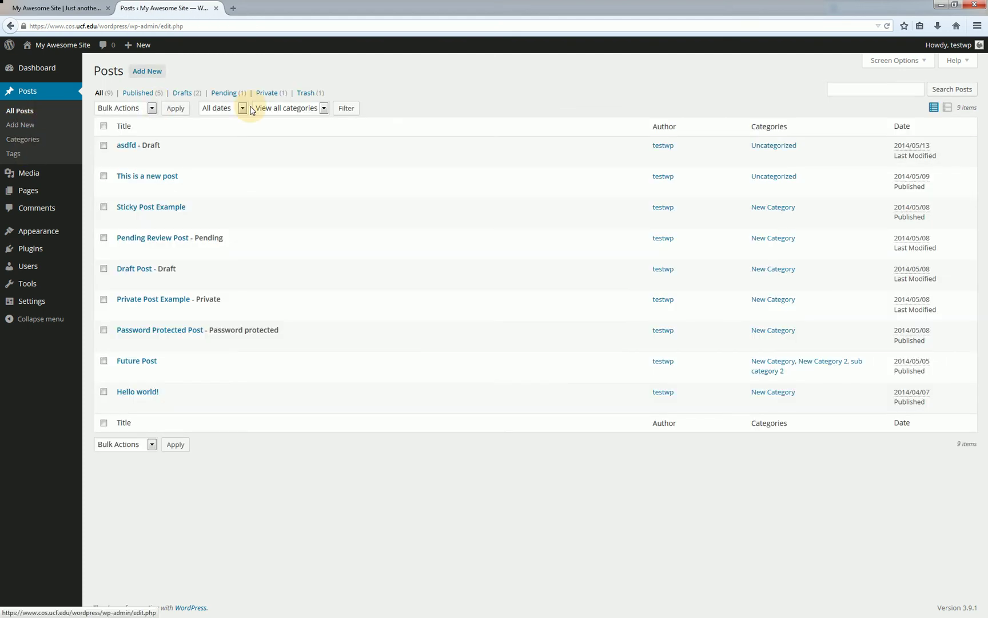
left_click(293, 107)
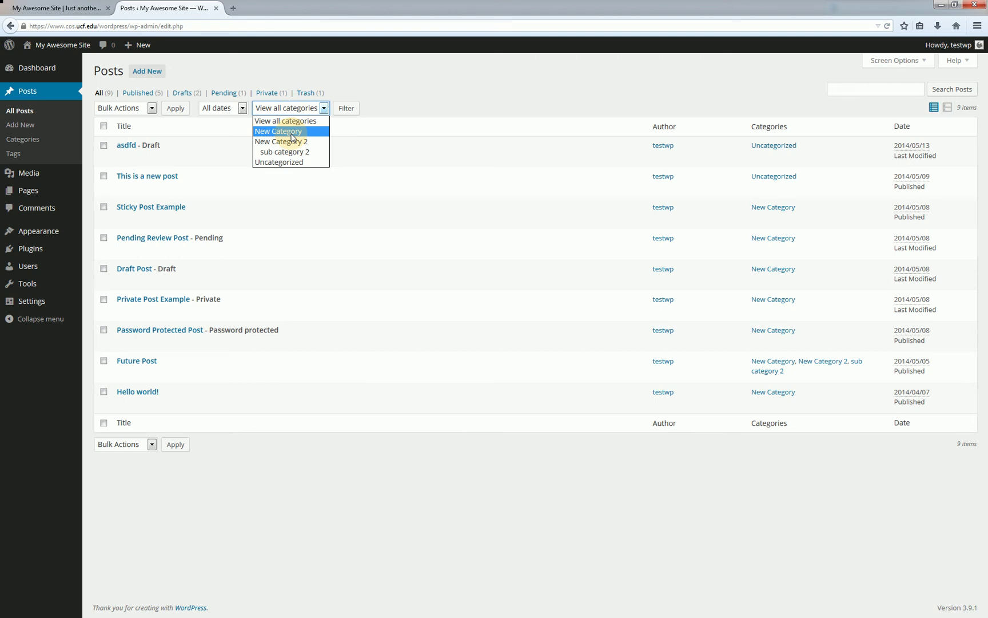
left_click(55, 144)
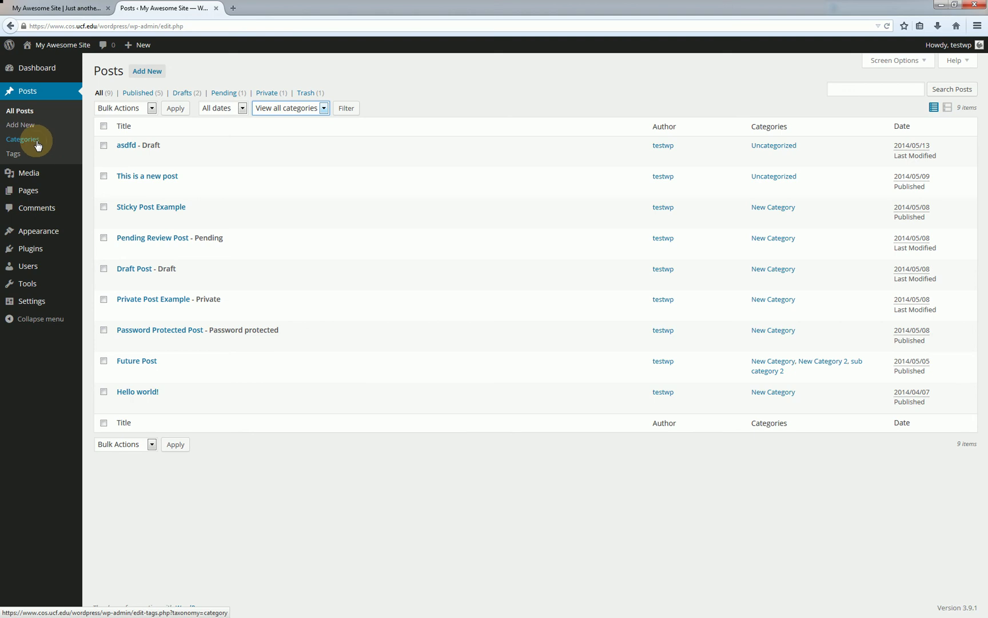
left_click(37, 145)
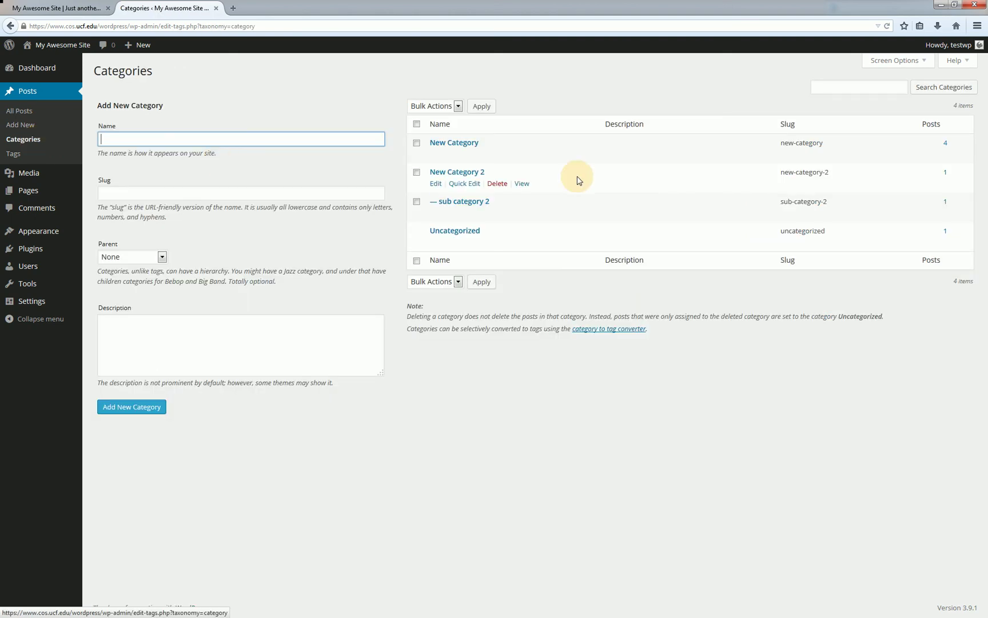
Step: View the posts assigned to New Category, and from the Tags management page view the posts tagged Excitiing
left_click(947, 144)
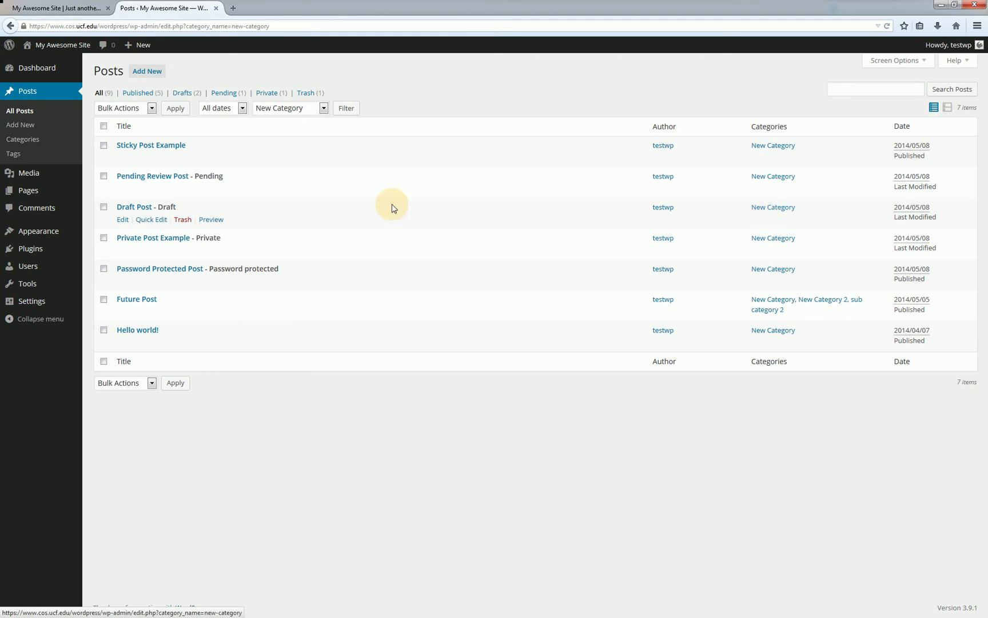
left_click(60, 160)
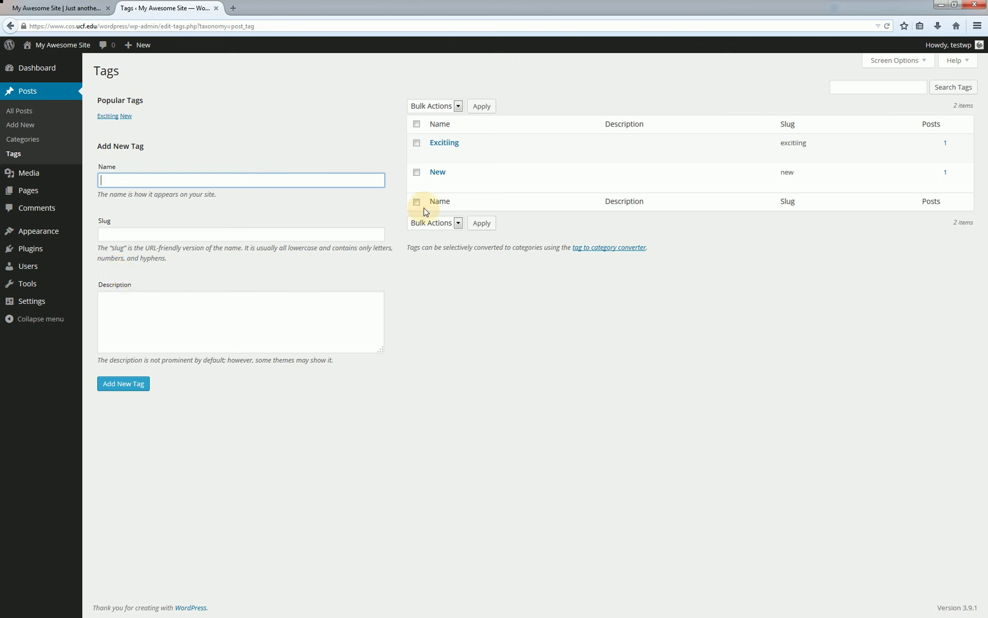
left_click(946, 144)
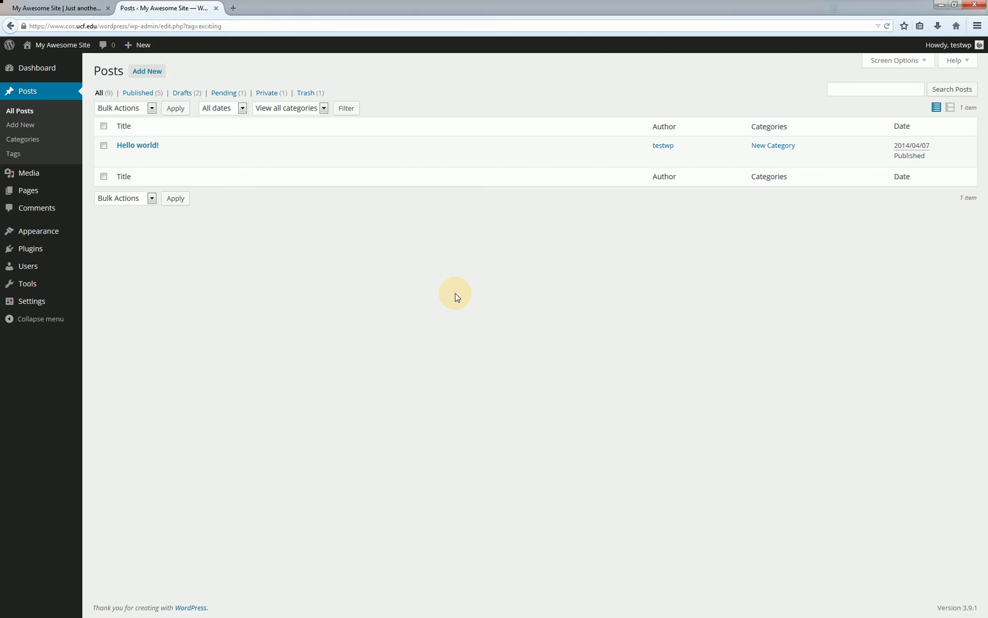
Step: From the list of all posts, open the asdfd draft for editing to look at its editor, and return to the list
left_click(32, 121)
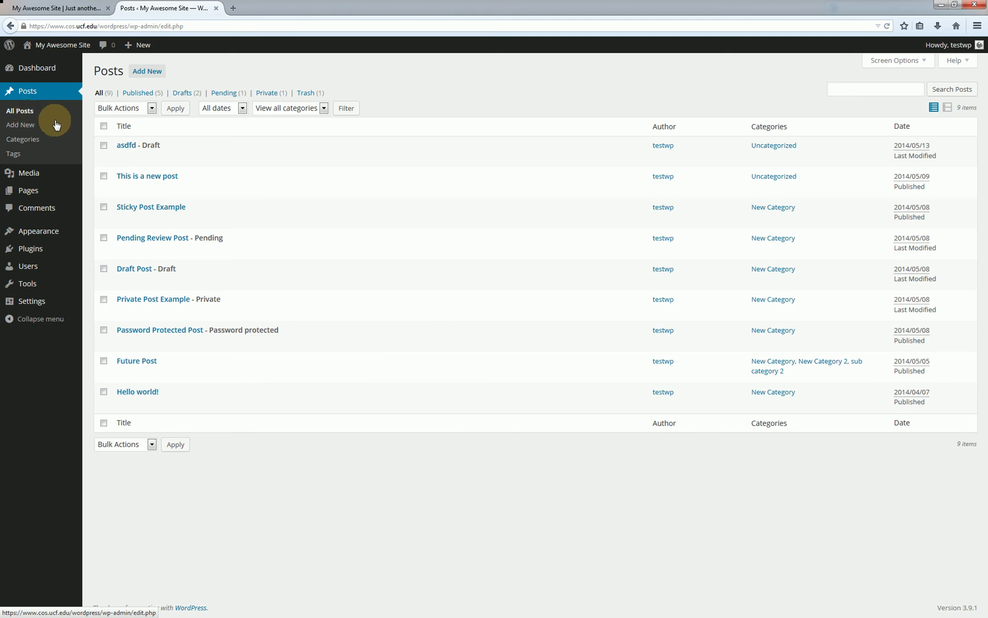
mouse_move(102, 155)
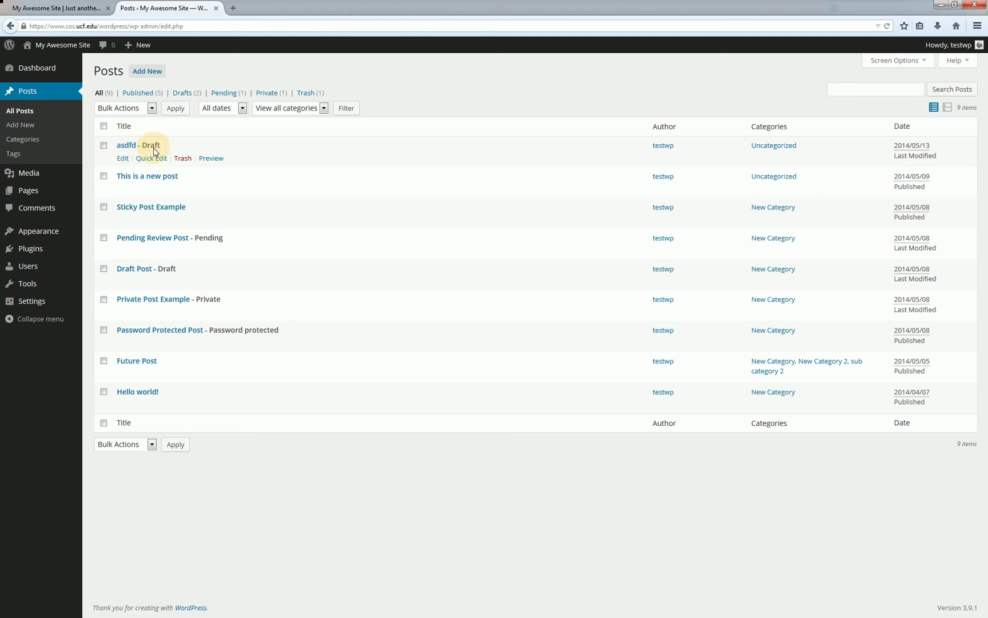
left_click(125, 160)
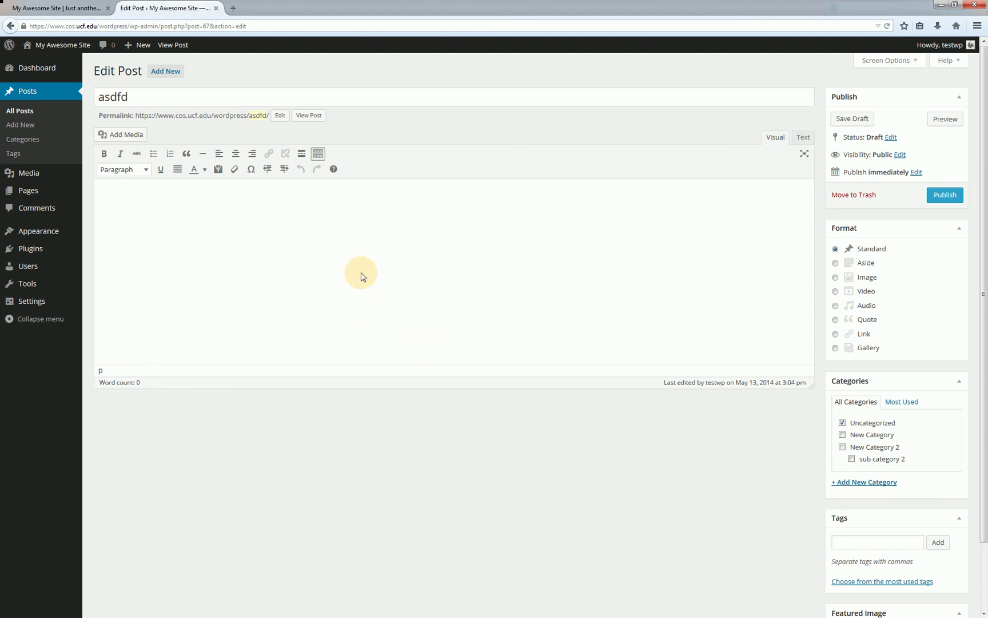
key("alt+Left")
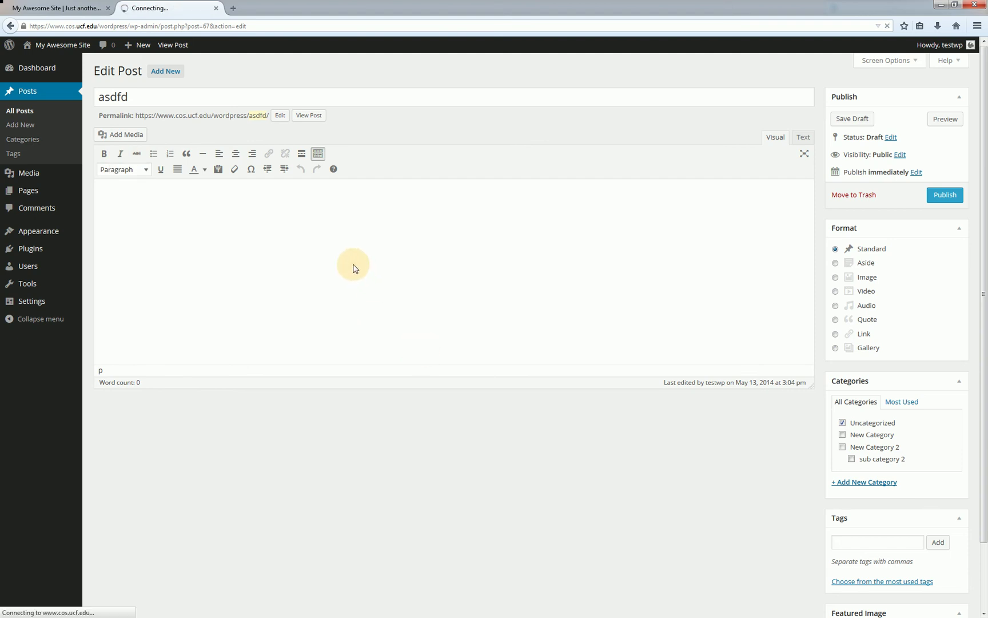